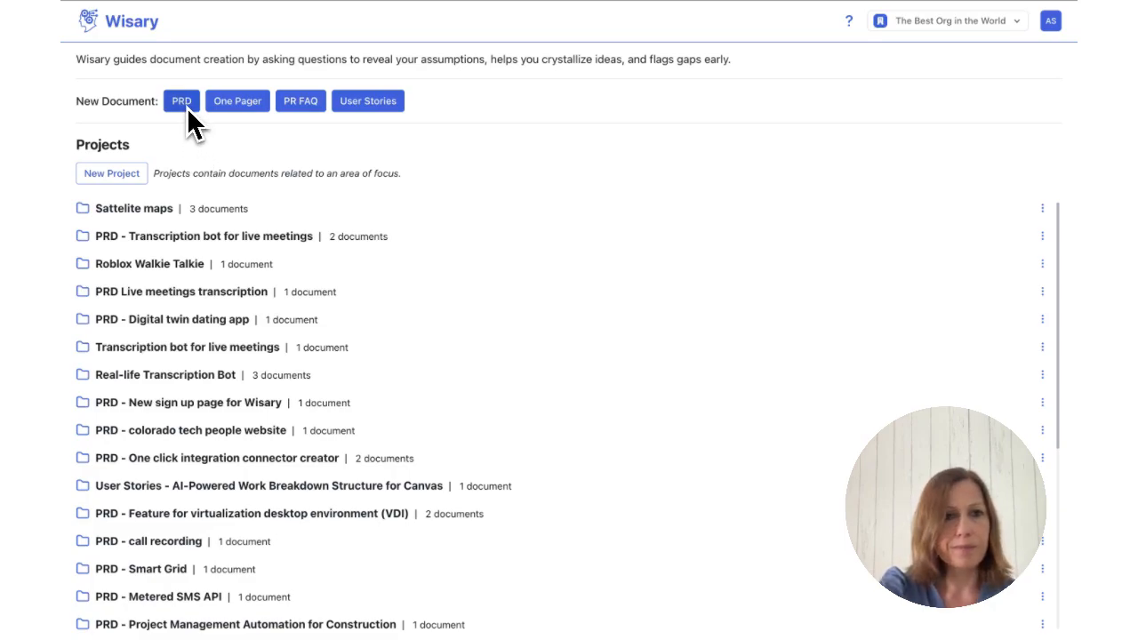
Create a PRD from the Idea → Prototype template, named "Transcription bot for live in person events", and save the setup.
left_click(184, 104)
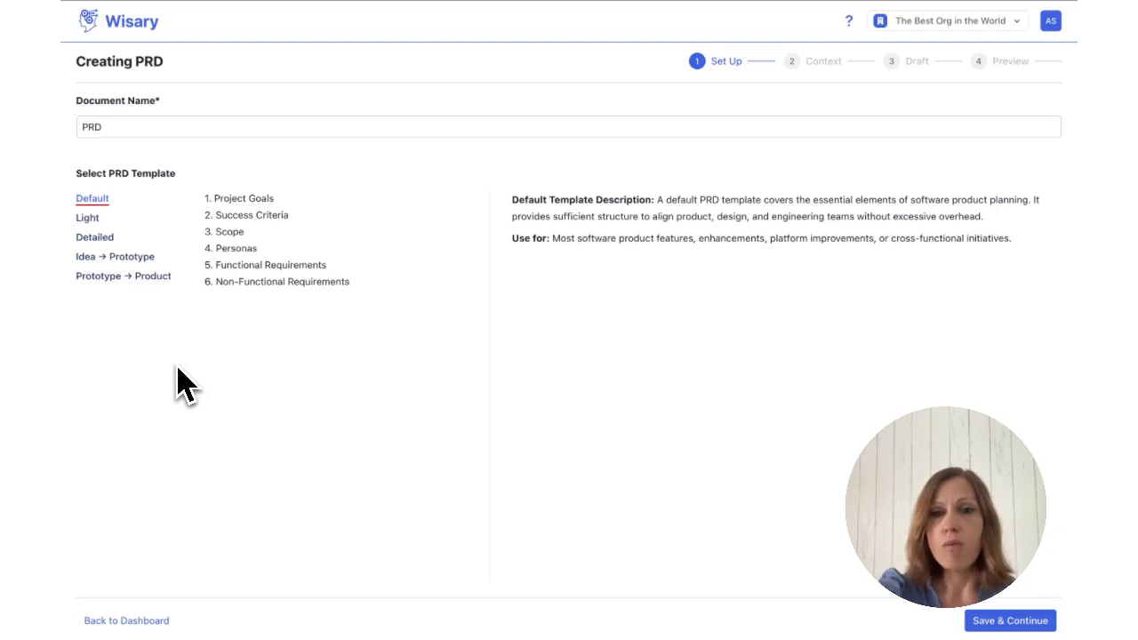
left_click(131, 263)
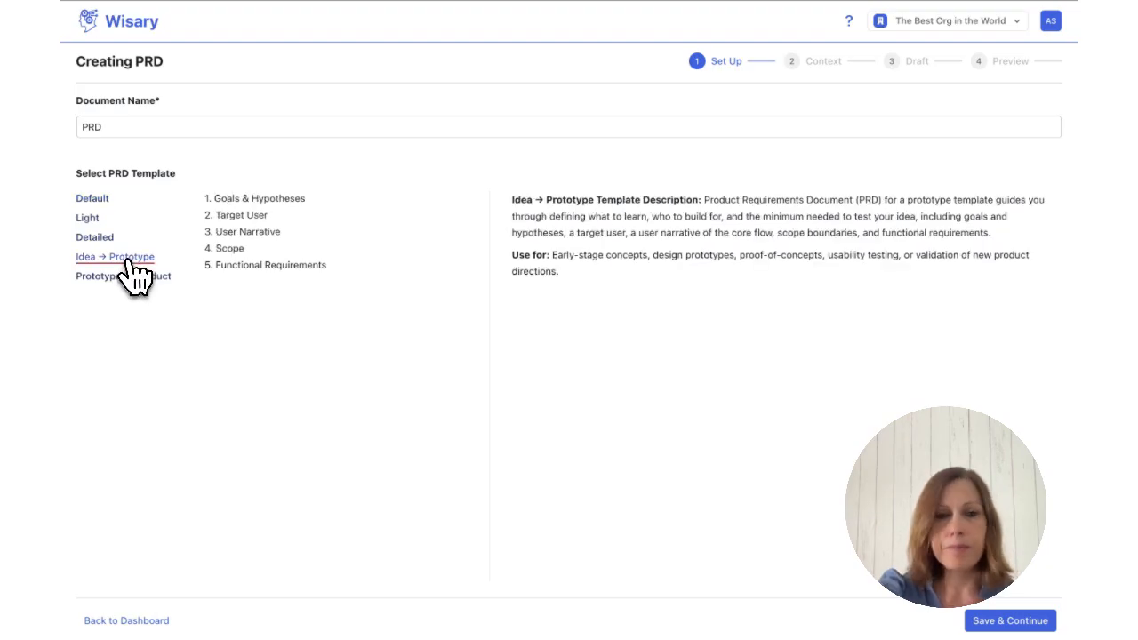
double_click(114, 127)
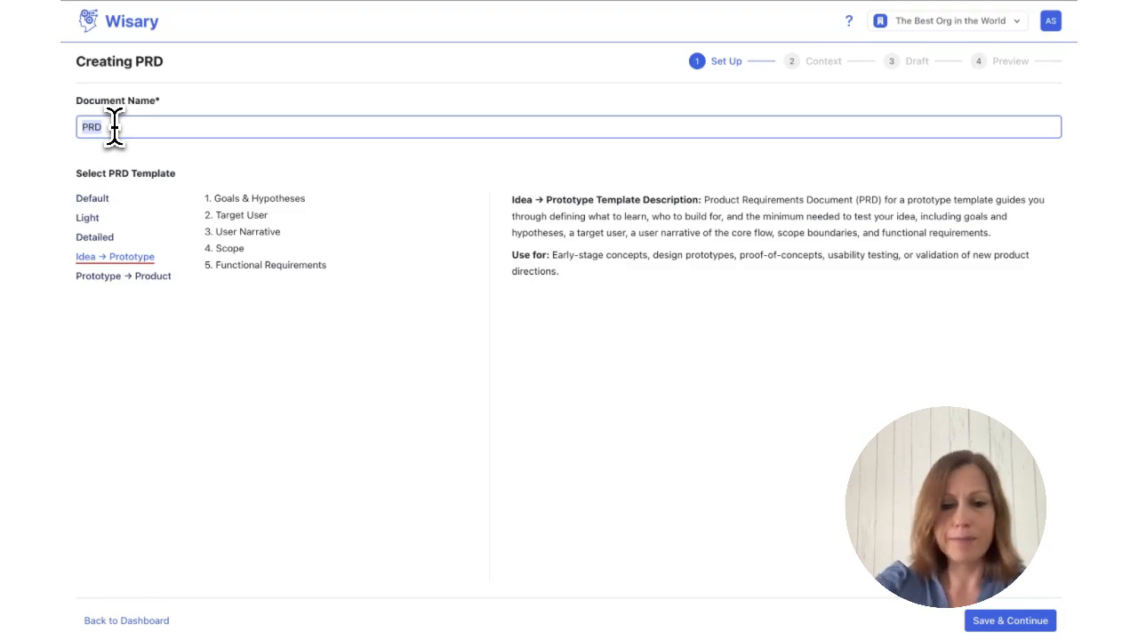
type("Transcription bot for live in person events")
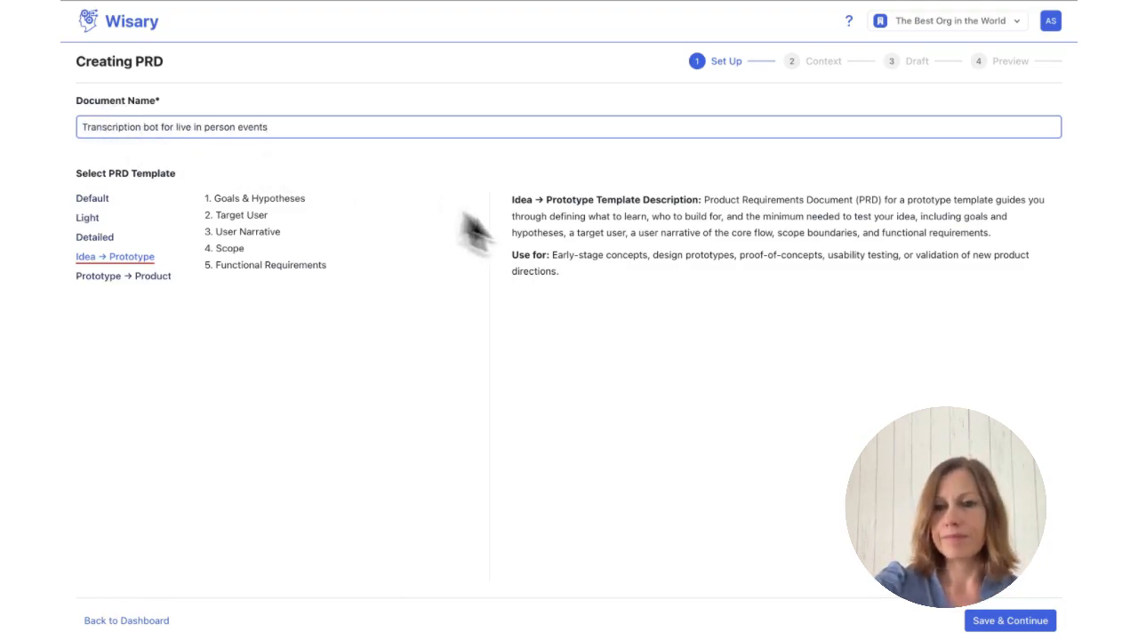
left_click(999, 628)
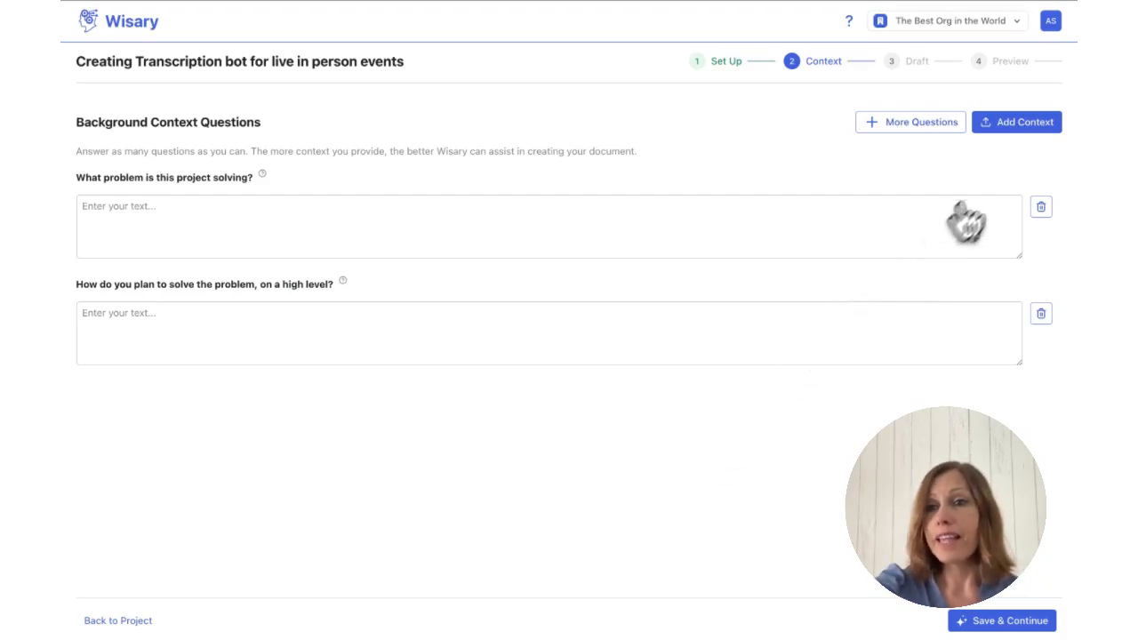
left_click(1005, 134)
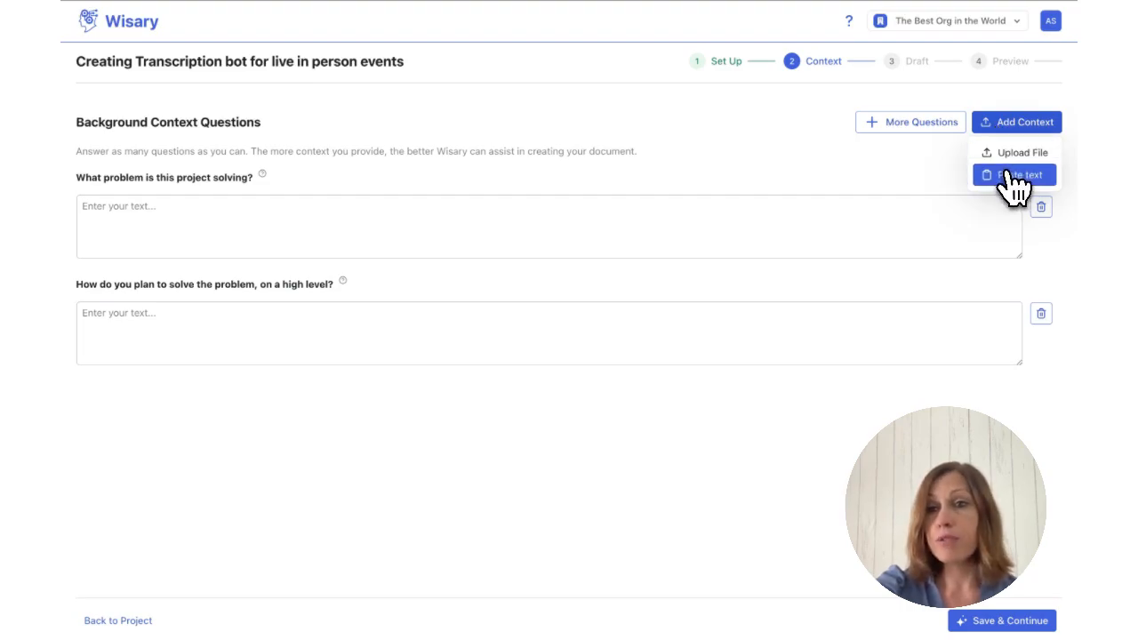
left_click(1011, 183)
left_click(613, 325)
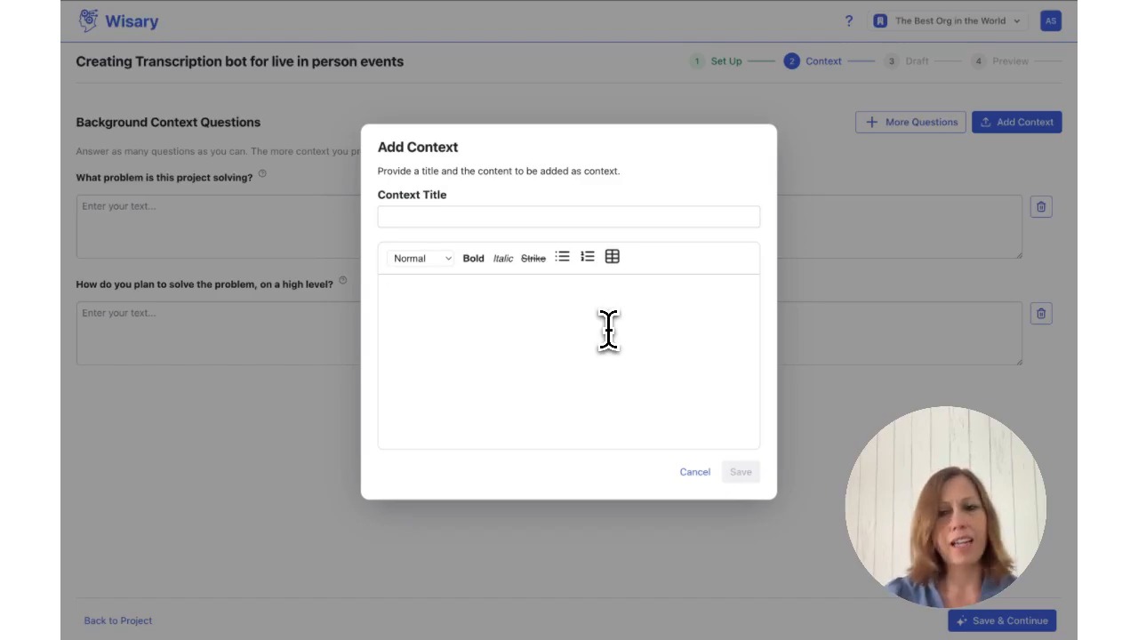
left_click(696, 472)
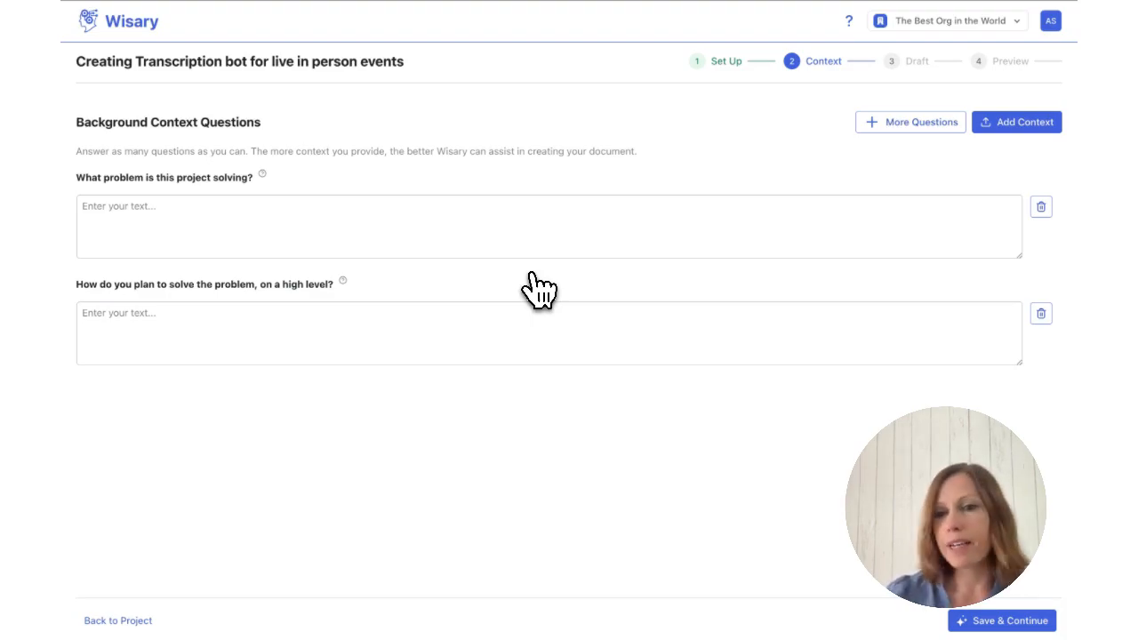
Answer the problem question: terrible memory, and wanting a bot like the online-meeting transcription one for in-person events and meetings with customers and partners.
left_click(508, 228)
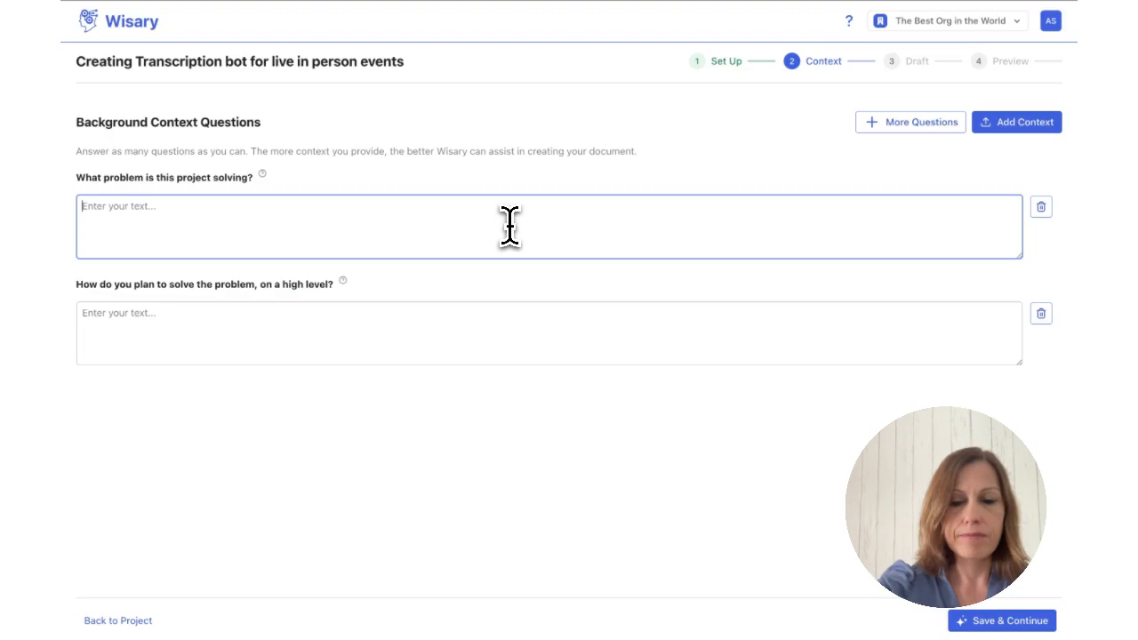
type("I have a terrible memory. I have transcription bot joining all my online meetings, but I also want something like that for in-person events and in-person meeting with customers and partners")
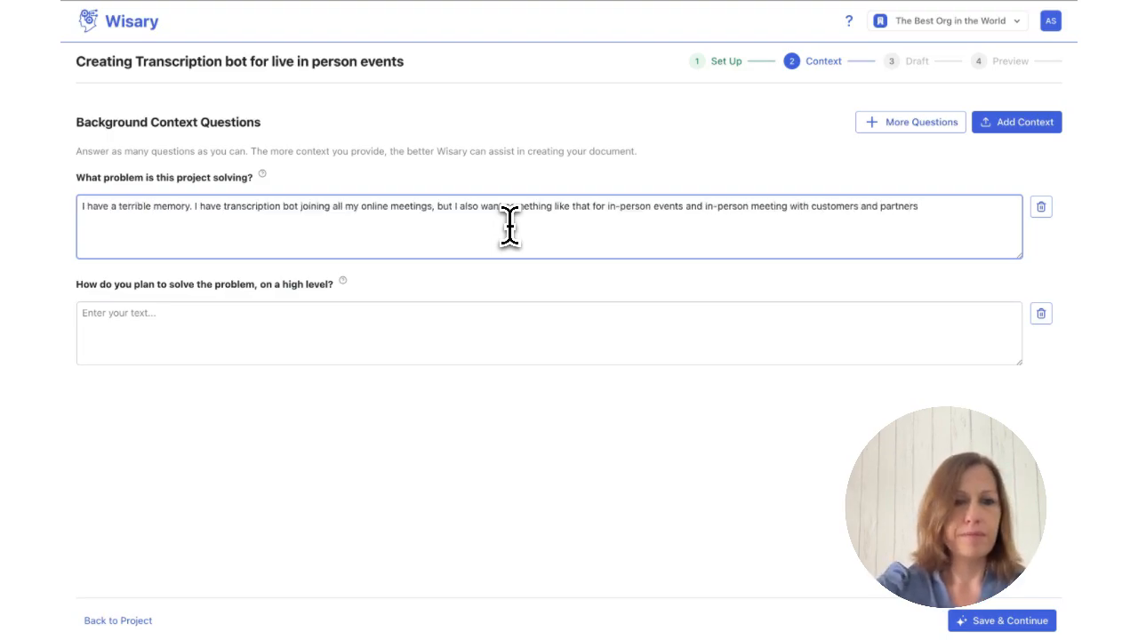
Describe the solution as a mobile app that listens to what's going on, transcribes conversations, extracts insights and reminds me of important context, and generate the draft.
left_click(387, 329)
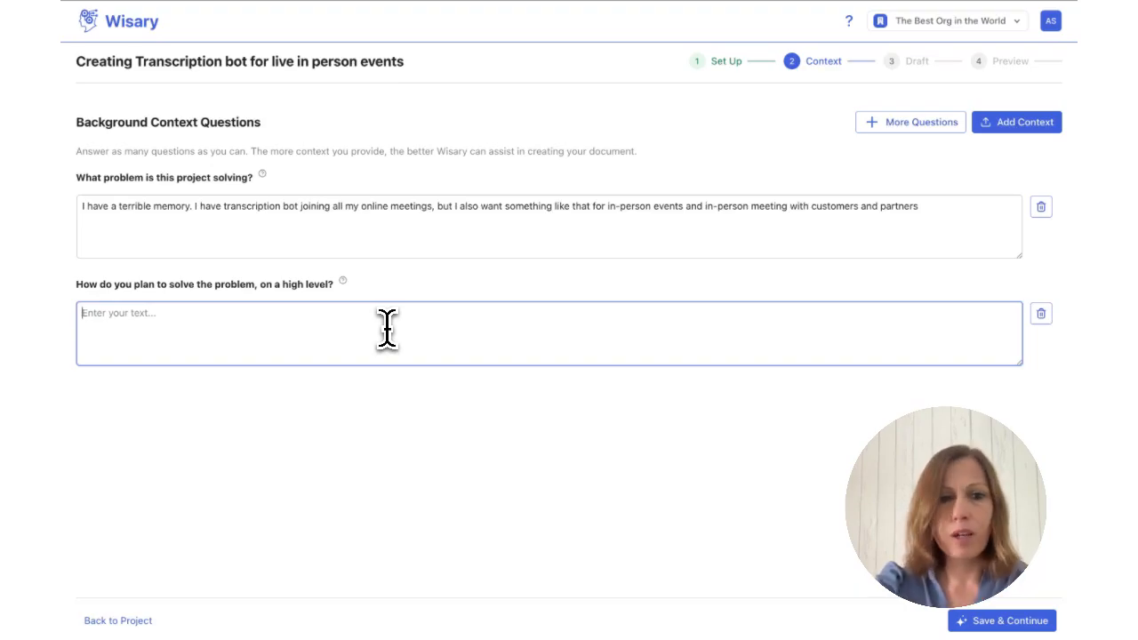
type("- Mobile app that listens to what's going on, trans conversation")
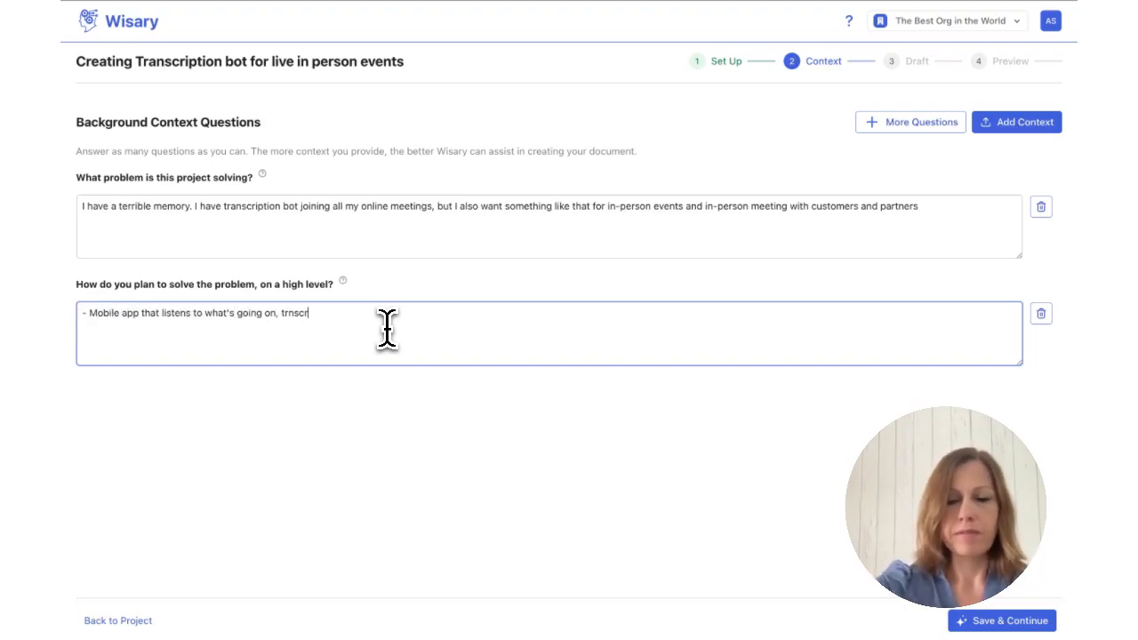
type("cribes")
left_click(409, 317)
type("s, extracts insights and reminds me of important con")
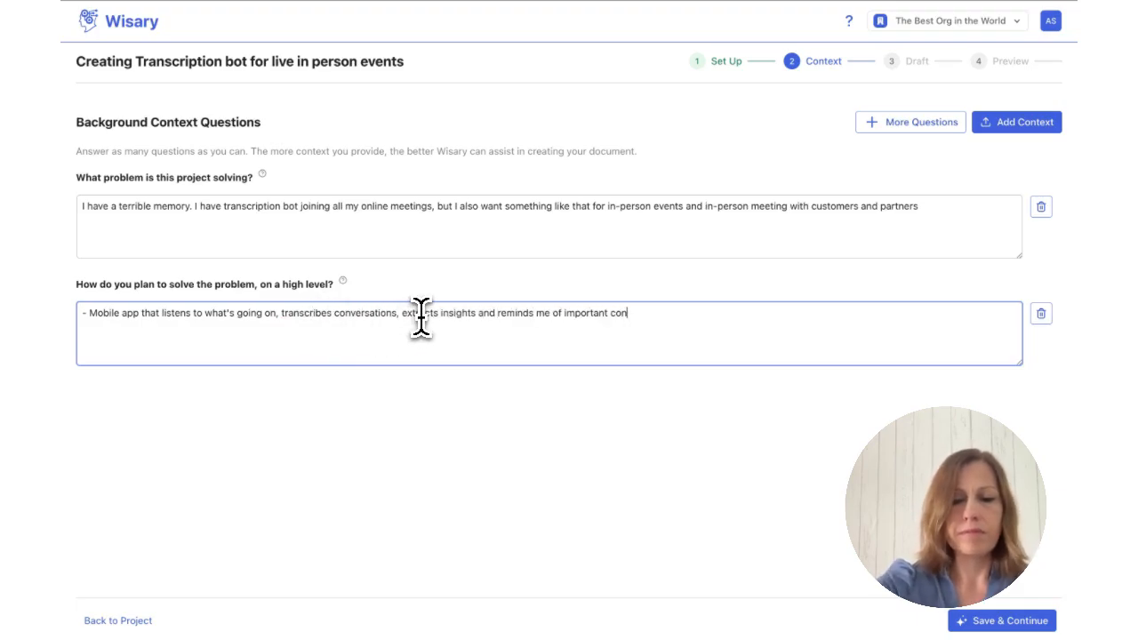
type("text")
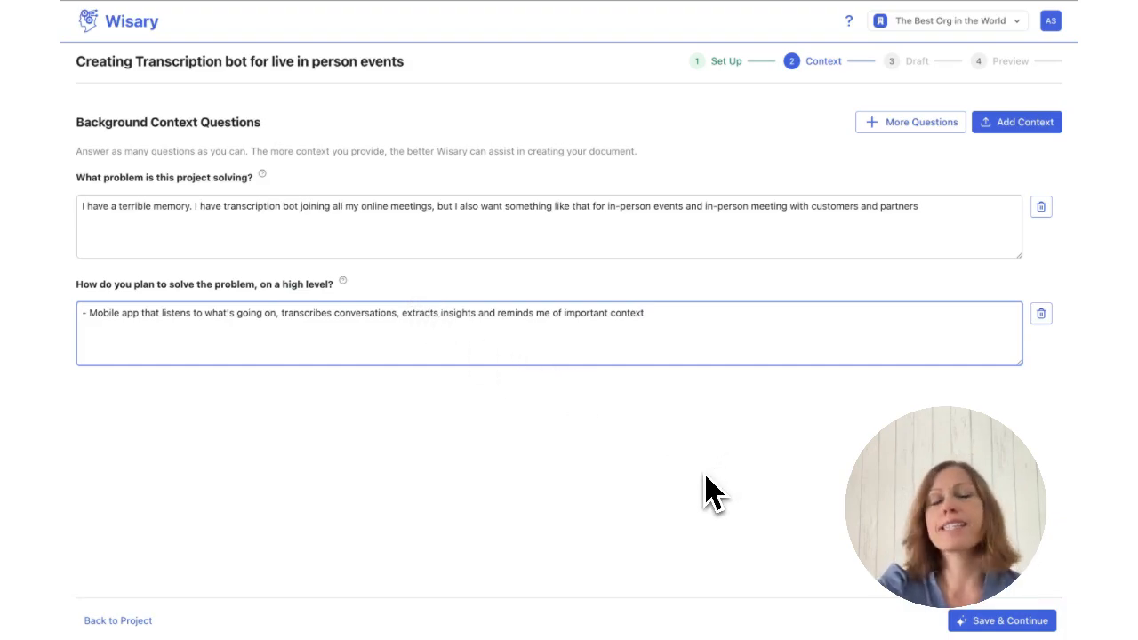
left_click(972, 625)
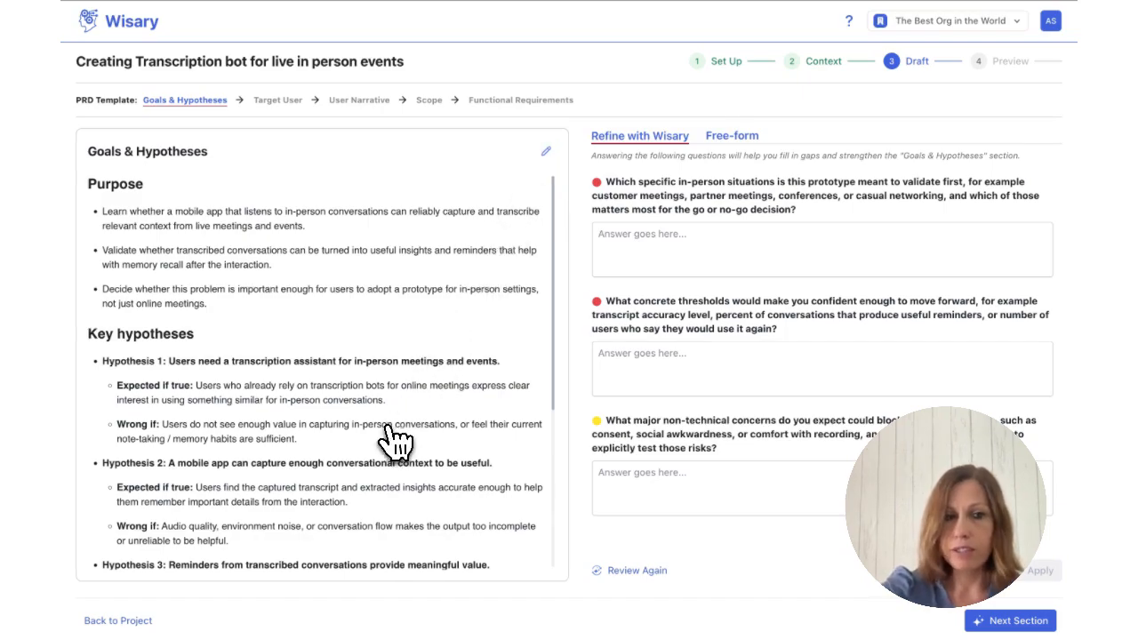
Refine the Goals & Hypotheses section by answering the in-person situations question with "conferences and casual networking", and approve the proposed changes.
scroll(394, 442, "down", 3)
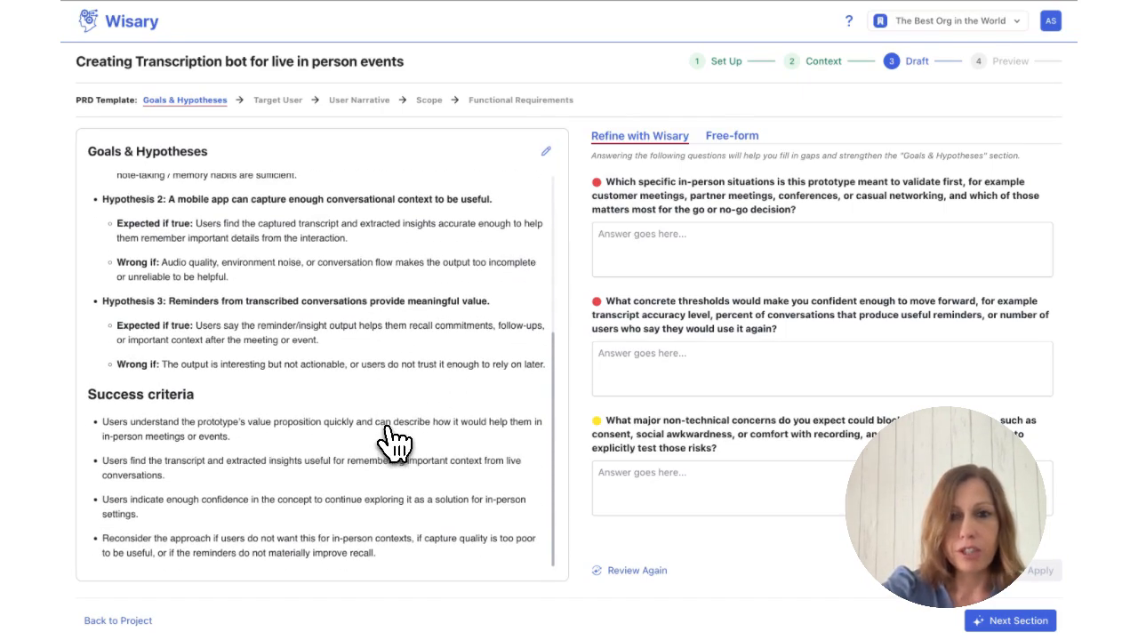
scroll(394, 442, "up", 5)
left_click(681, 262)
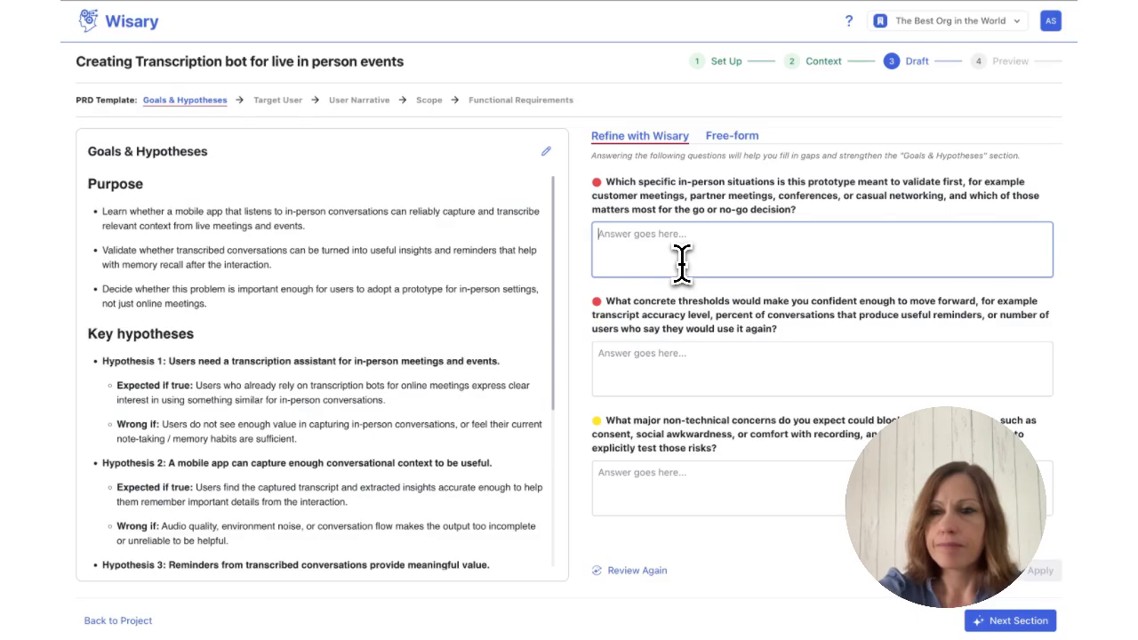
type("conferences and casual networking")
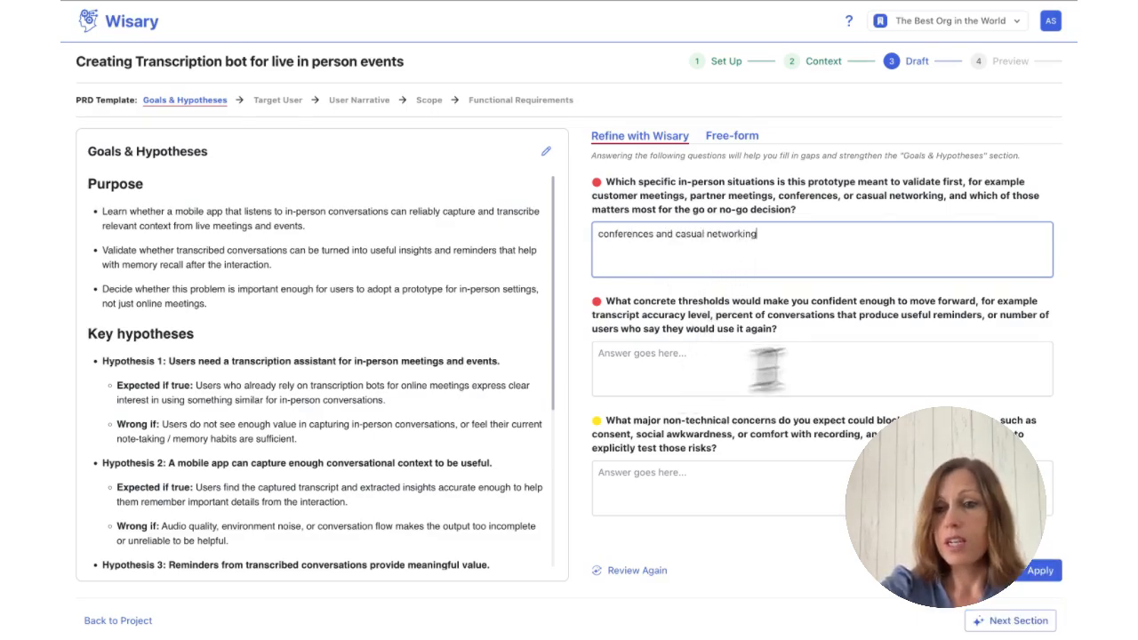
left_click(1046, 574)
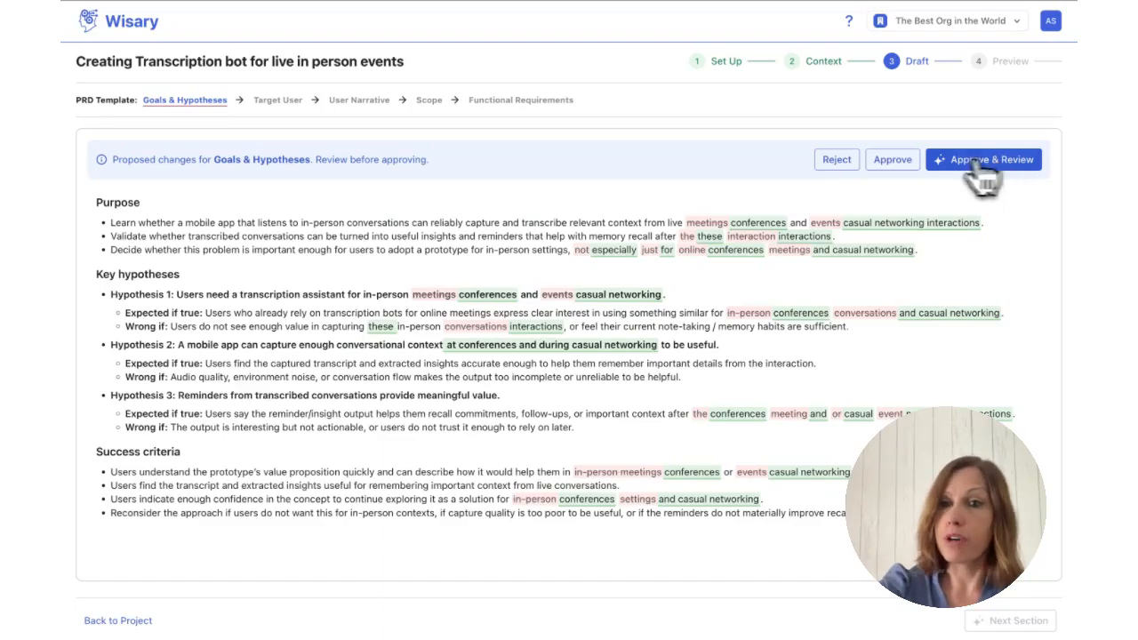
left_click(910, 164)
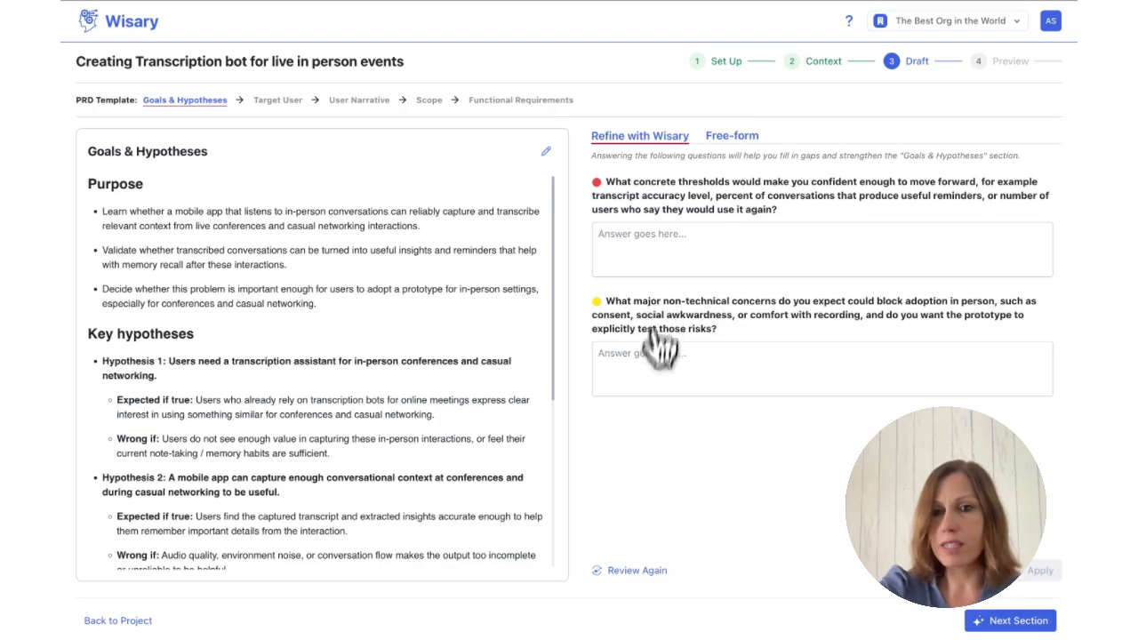
Request a fresh review of the Goals & Hypotheses section, discarding its unanswered questions.
left_click(637, 572)
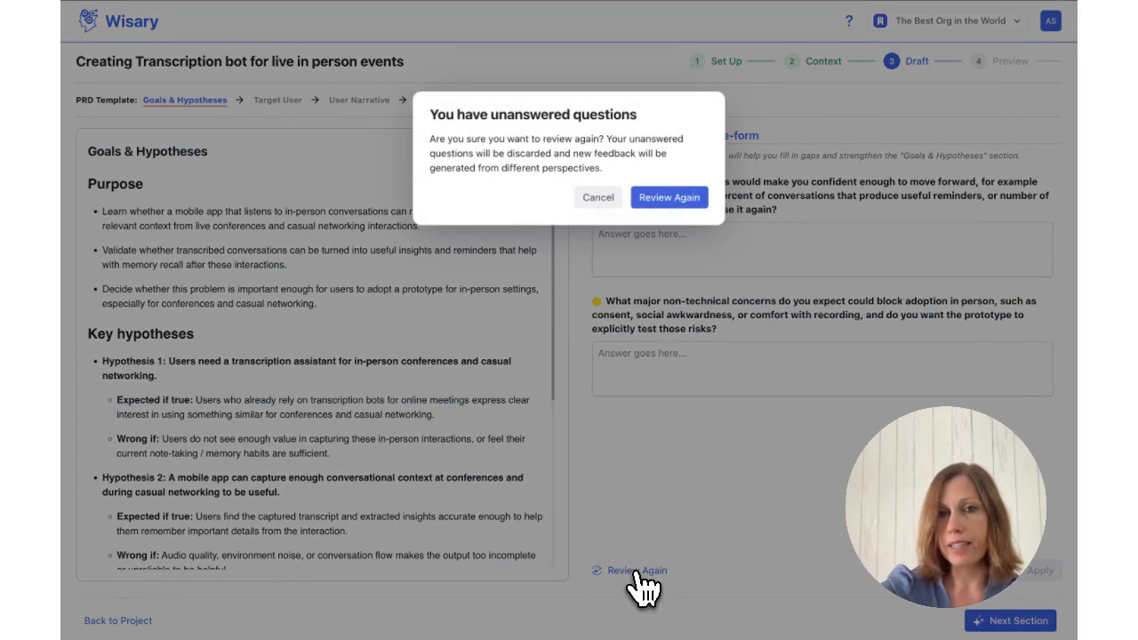
left_click(683, 199)
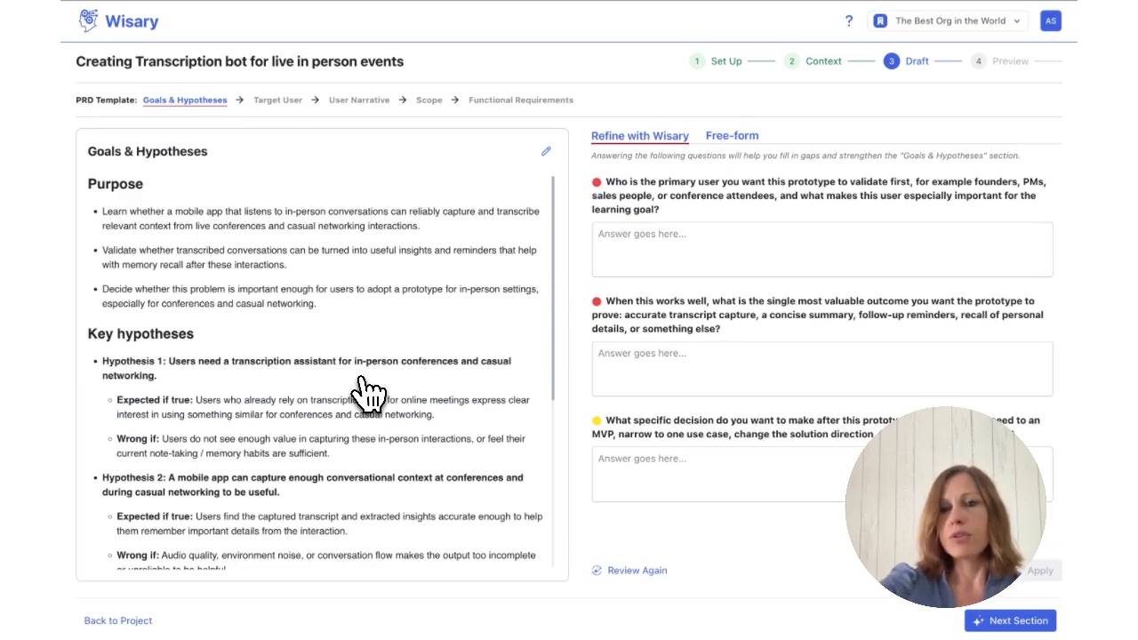
Draft the Target User section, skip refining it, and continue to the User Narrative section.
left_click(1009, 622)
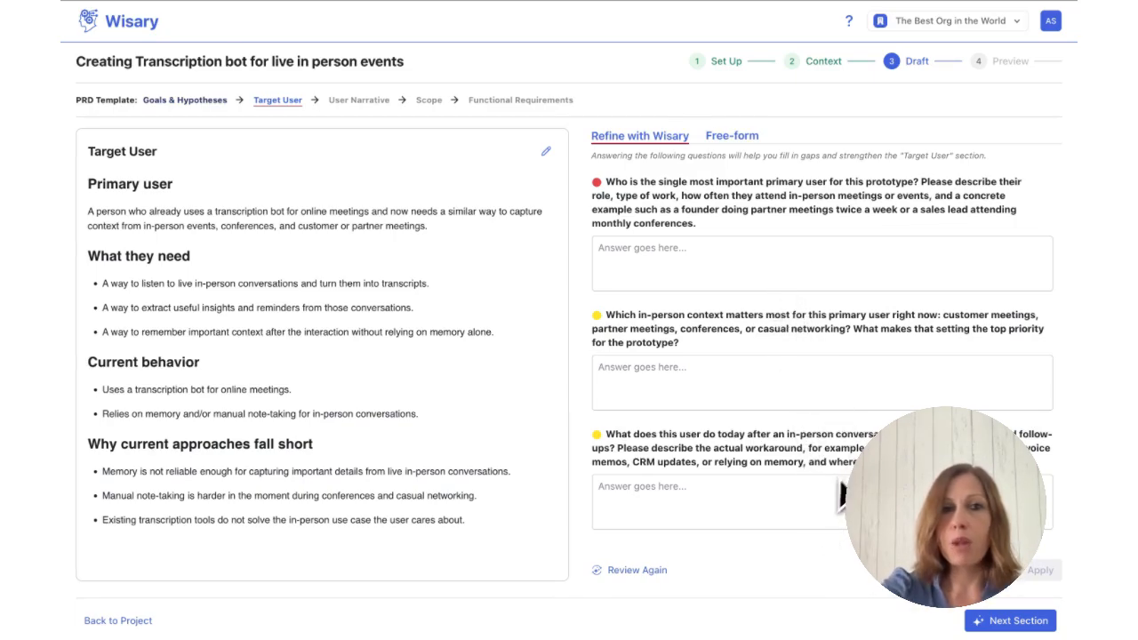
left_click(1038, 622)
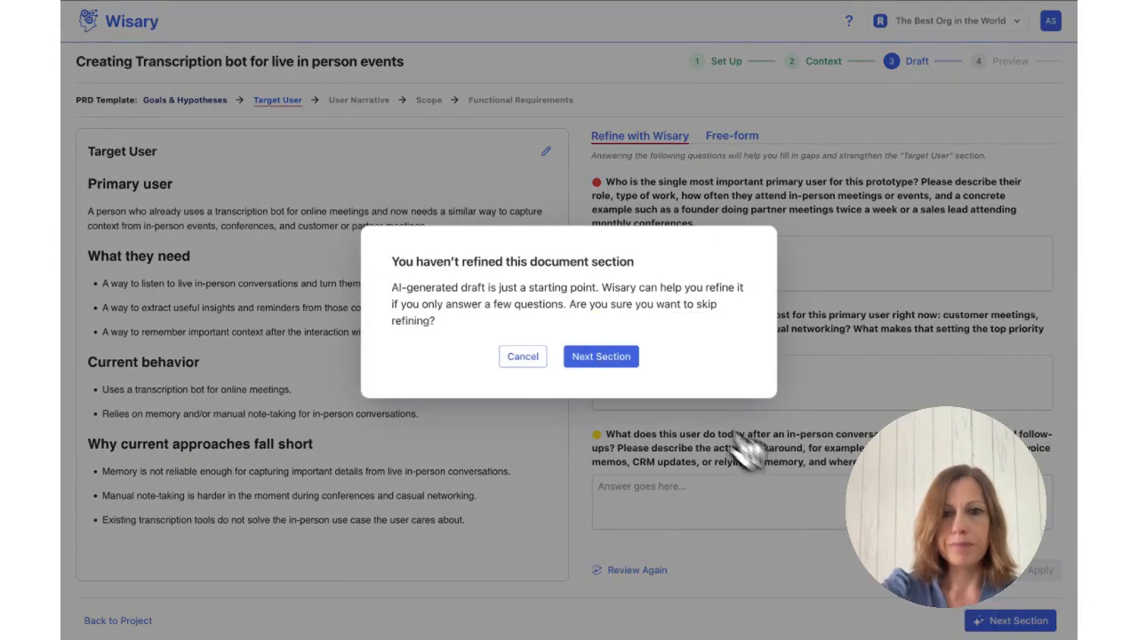
left_click(629, 366)
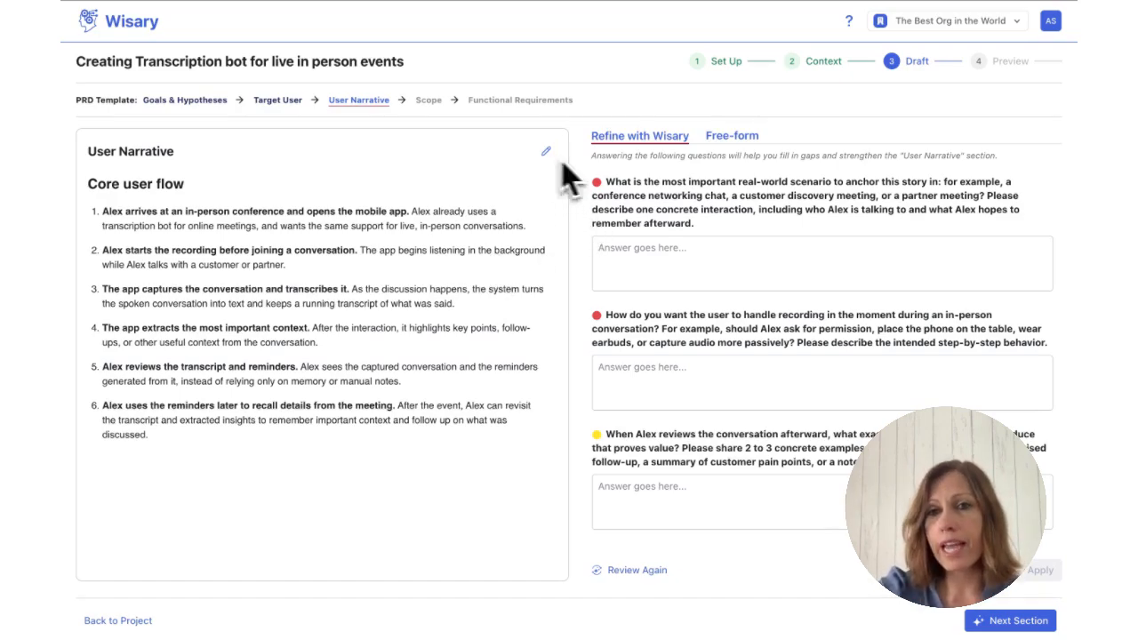
Inspect the free-form context option for the User Narrative section and return to its guided refinement questions.
left_click(732, 139)
left_click(707, 222)
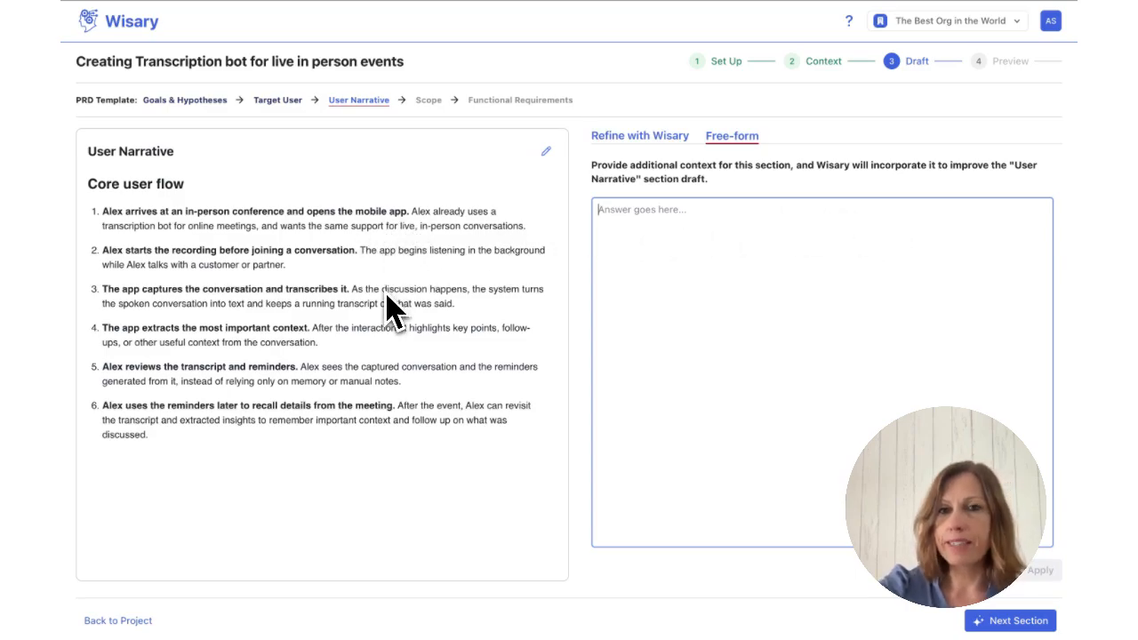
left_click(682, 142)
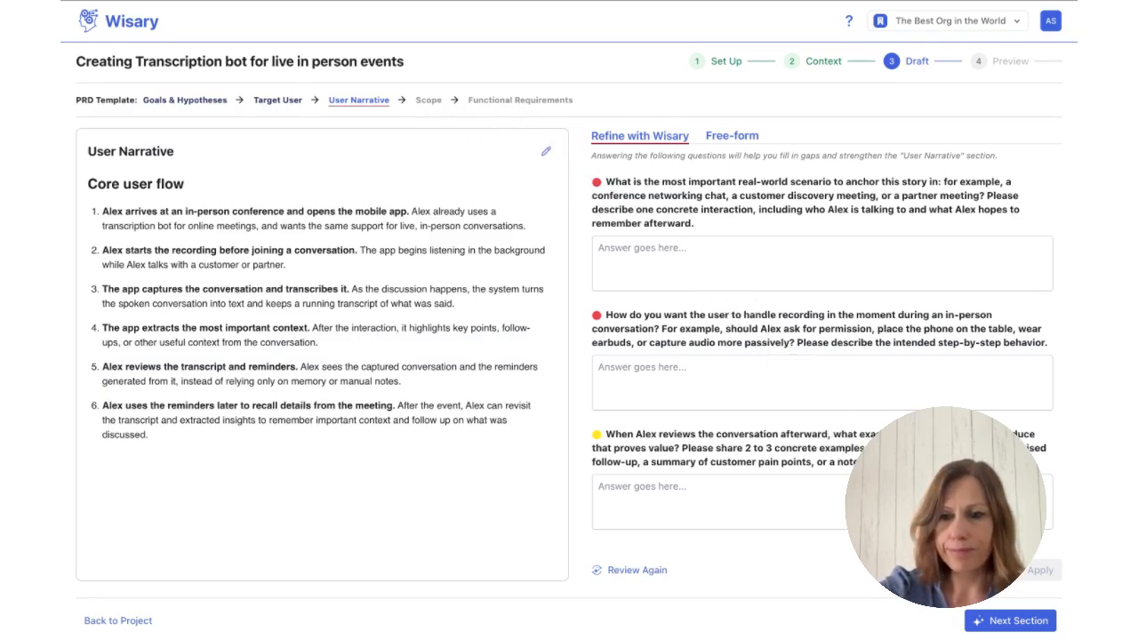
Draft the Scope section and continue to the Functional Requirements without answering the refinement questions.
left_click(989, 622)
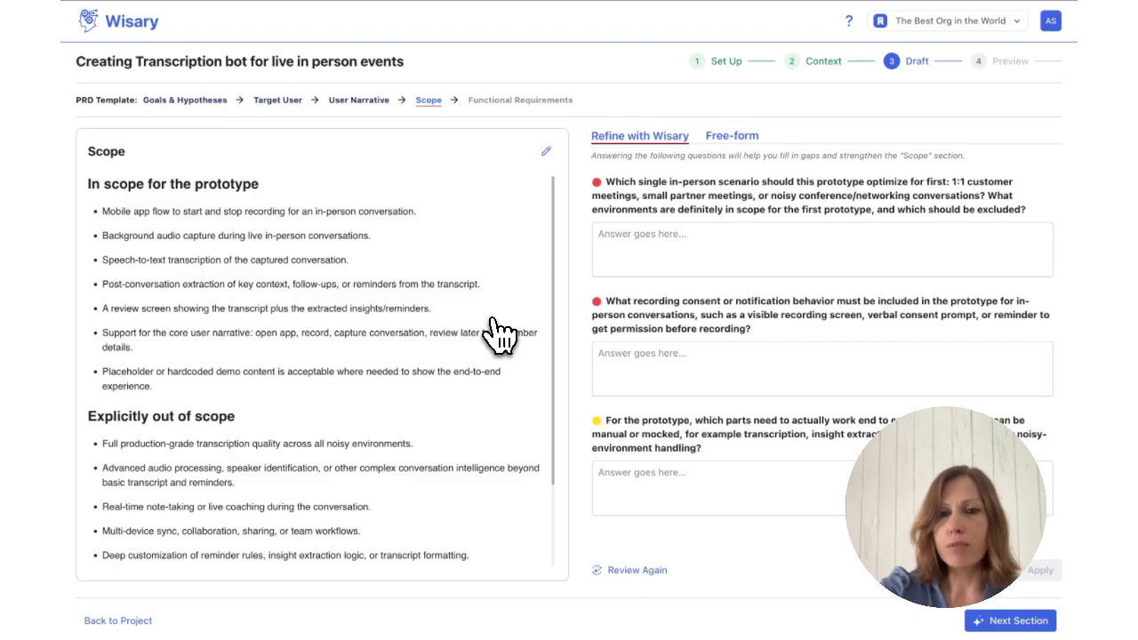
left_click(994, 621)
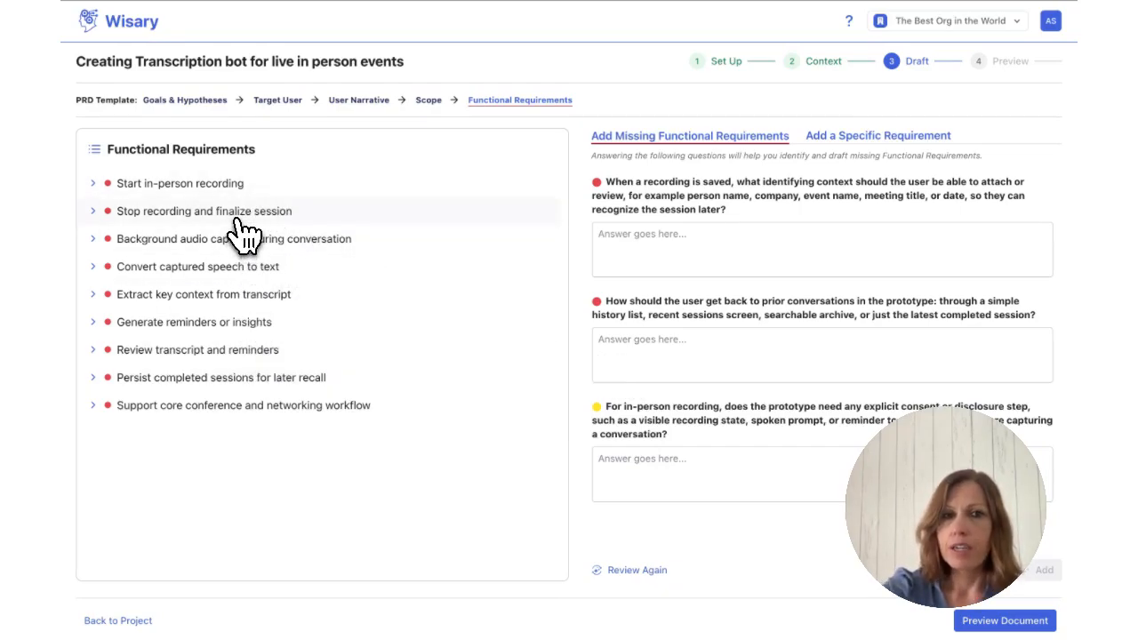
Refine the "Start in-person recording" requirement by answering the microphone access question with "User gets standard prompt to allow mic access", and approve the changes.
left_click(212, 192)
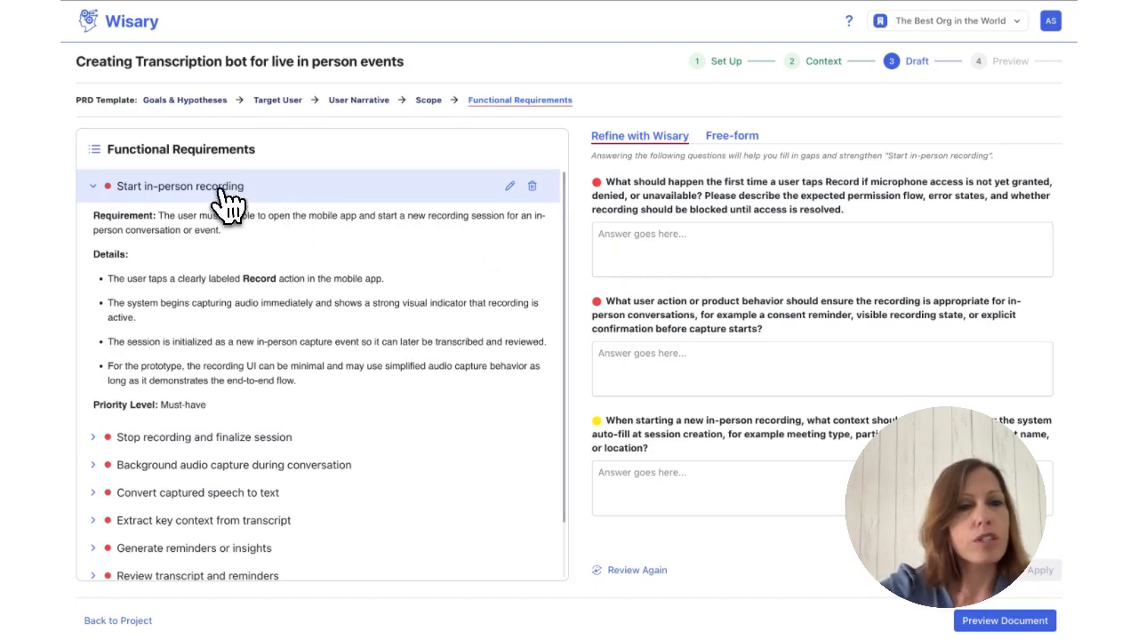
left_click(674, 237)
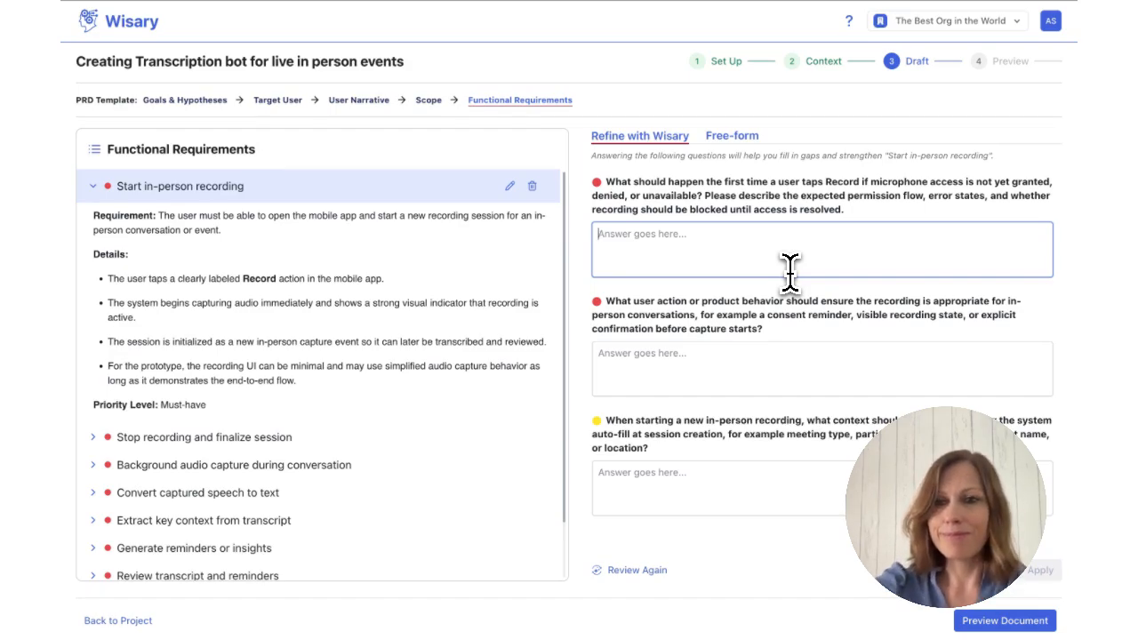
type("User gets standard prompt to allow ")
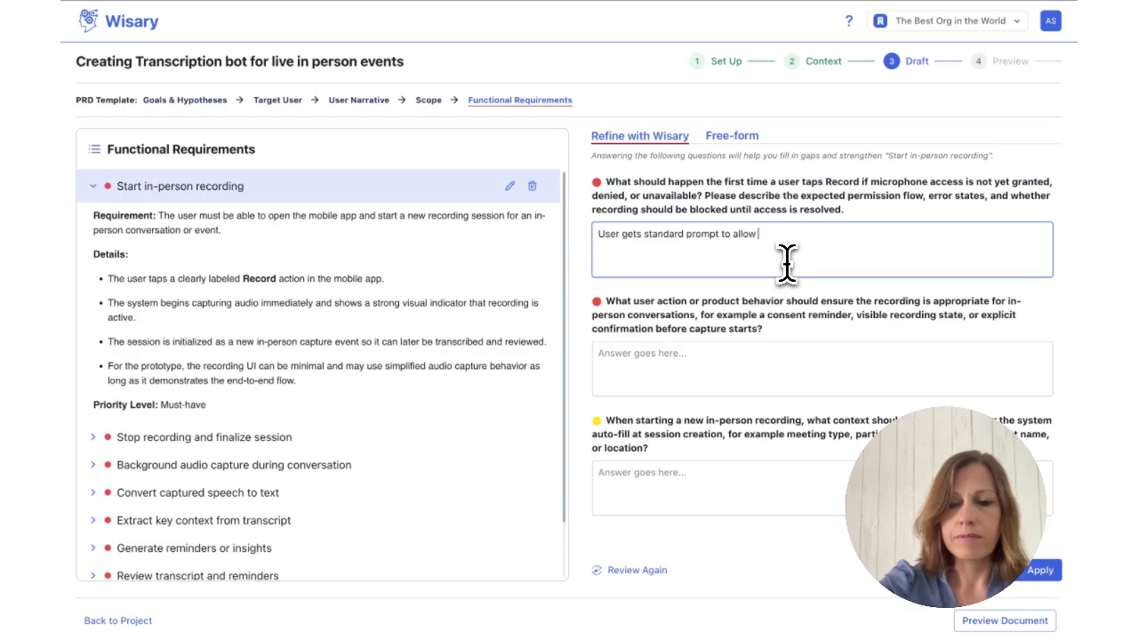
type("mic access")
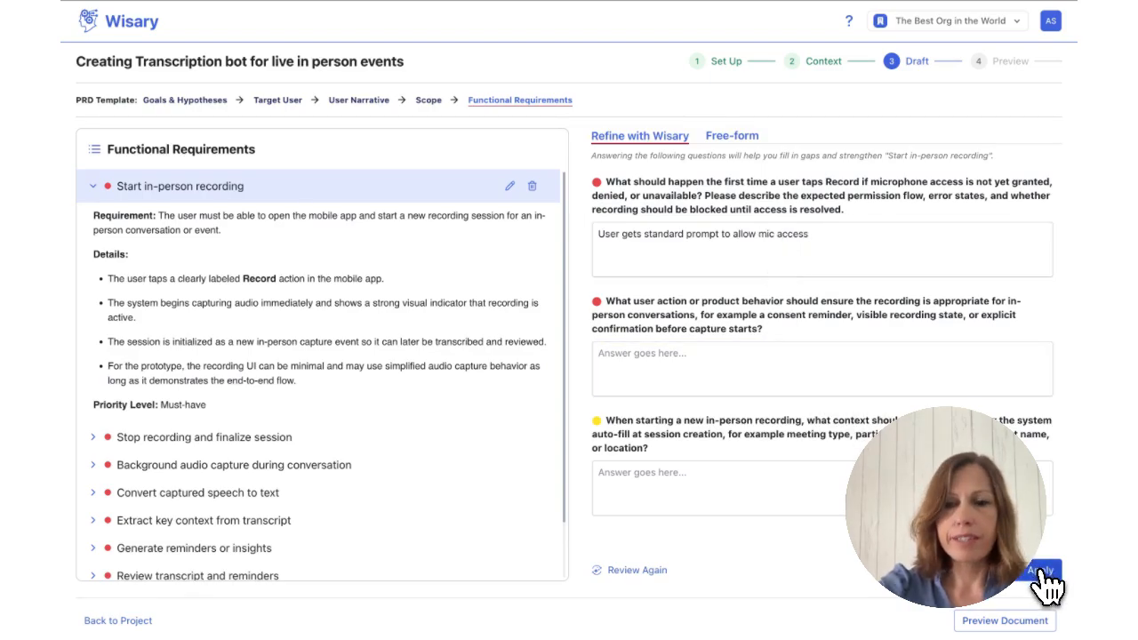
left_click(1049, 573)
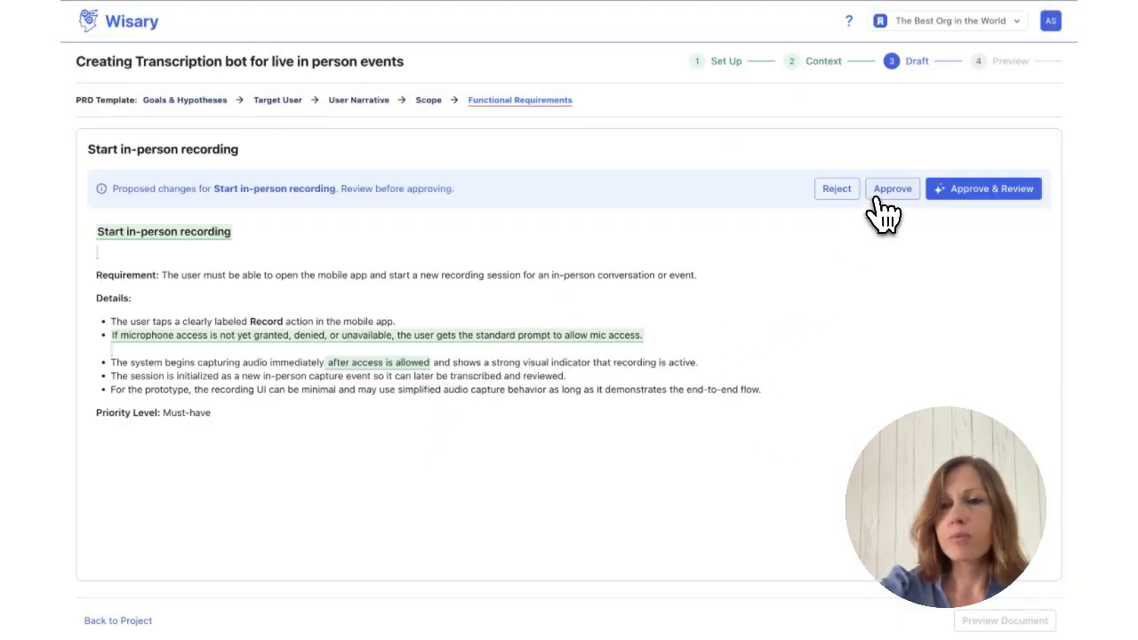
left_click(913, 197)
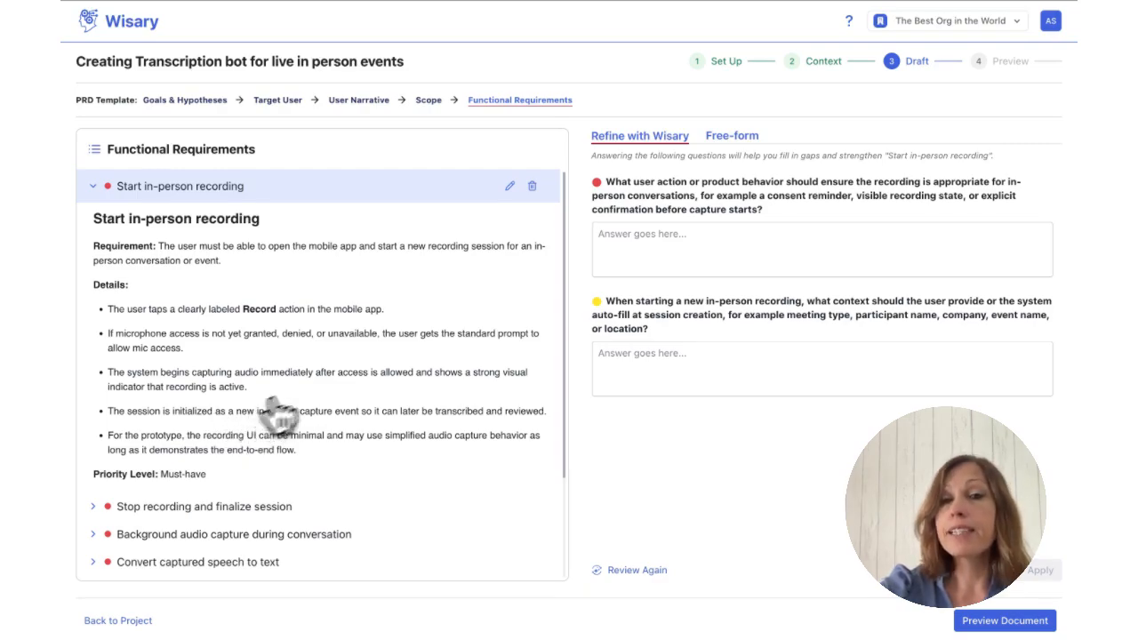
Refine the "Stop recording and finalize session" requirement with the answers "no confirmation, just stop" and "notify the user only", and approve the proposed changes.
left_click(216, 511)
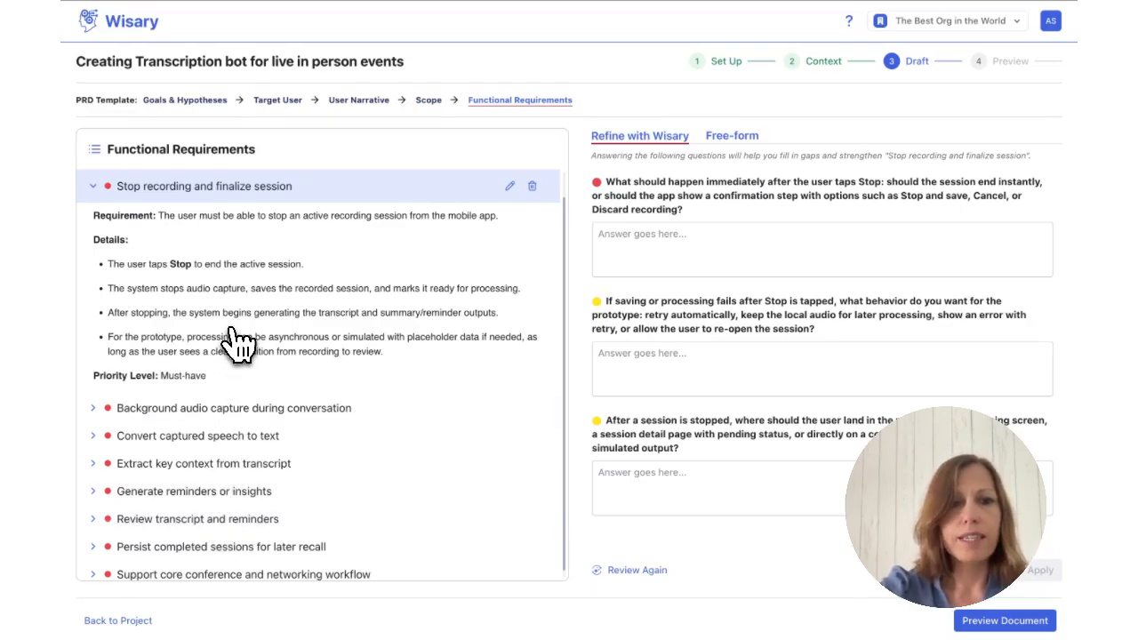
left_click(691, 256)
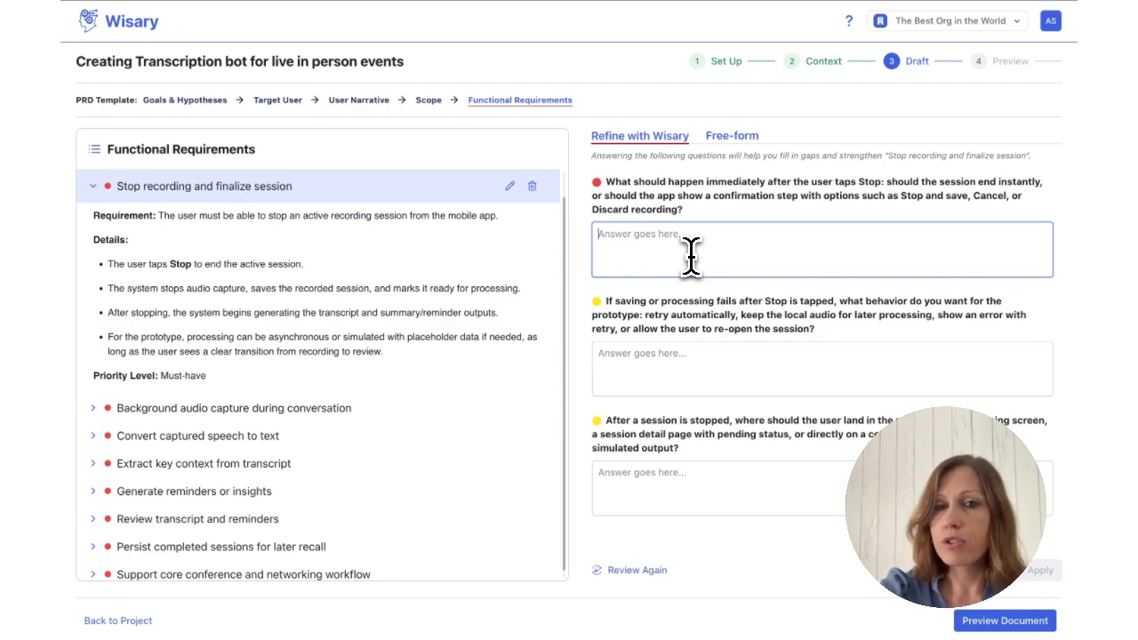
type("no confirmation, just stop")
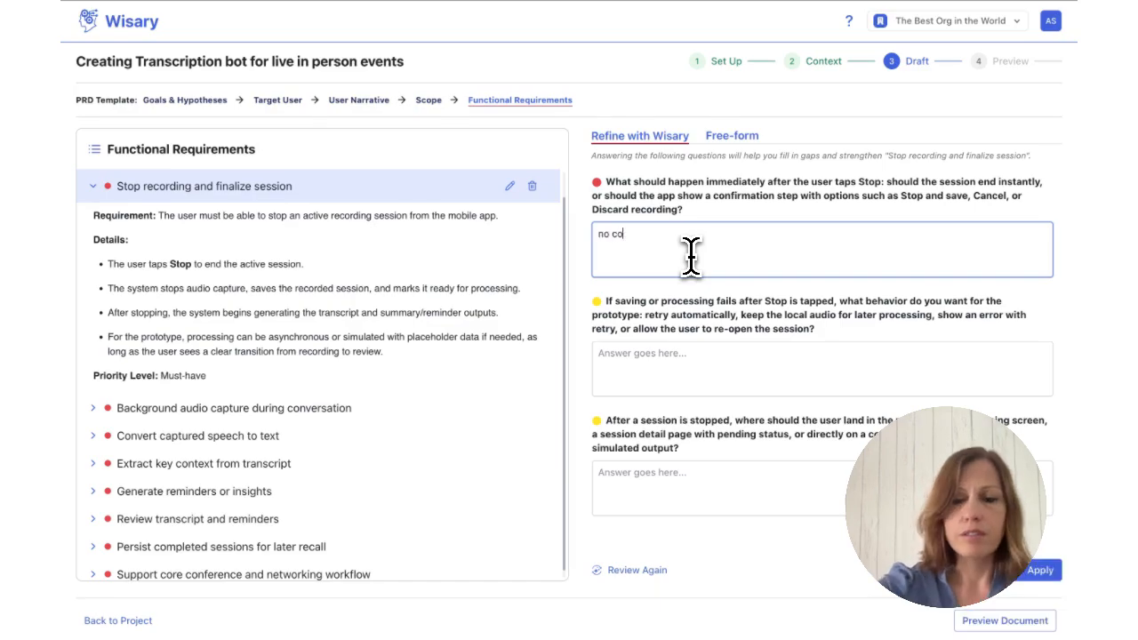
left_click(755, 369)
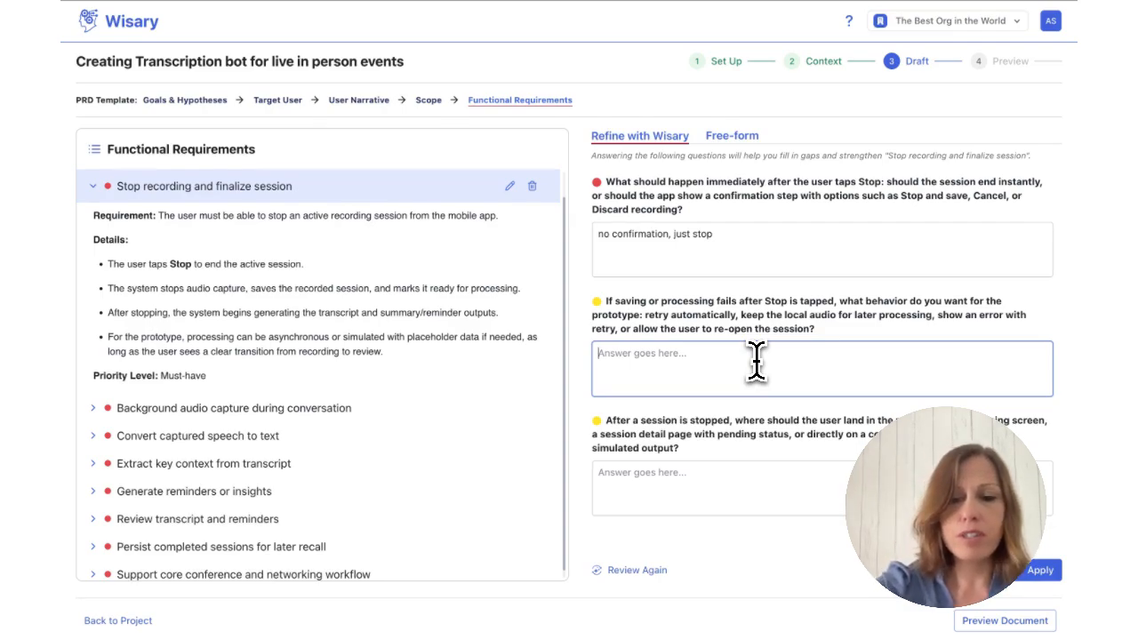
type("notify the user only")
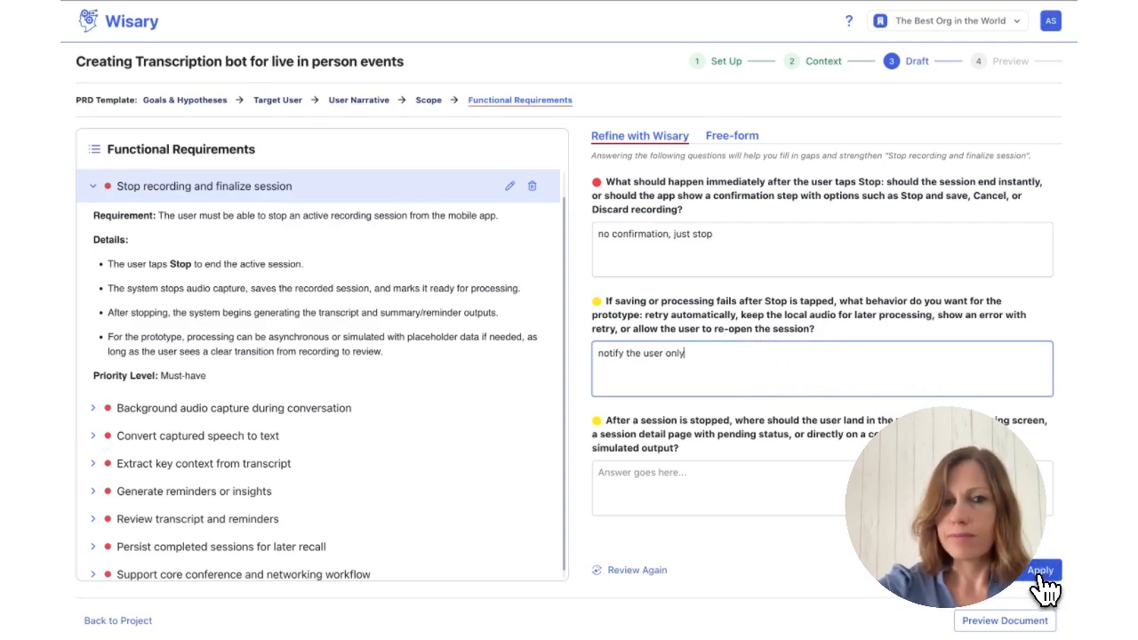
left_click(1042, 573)
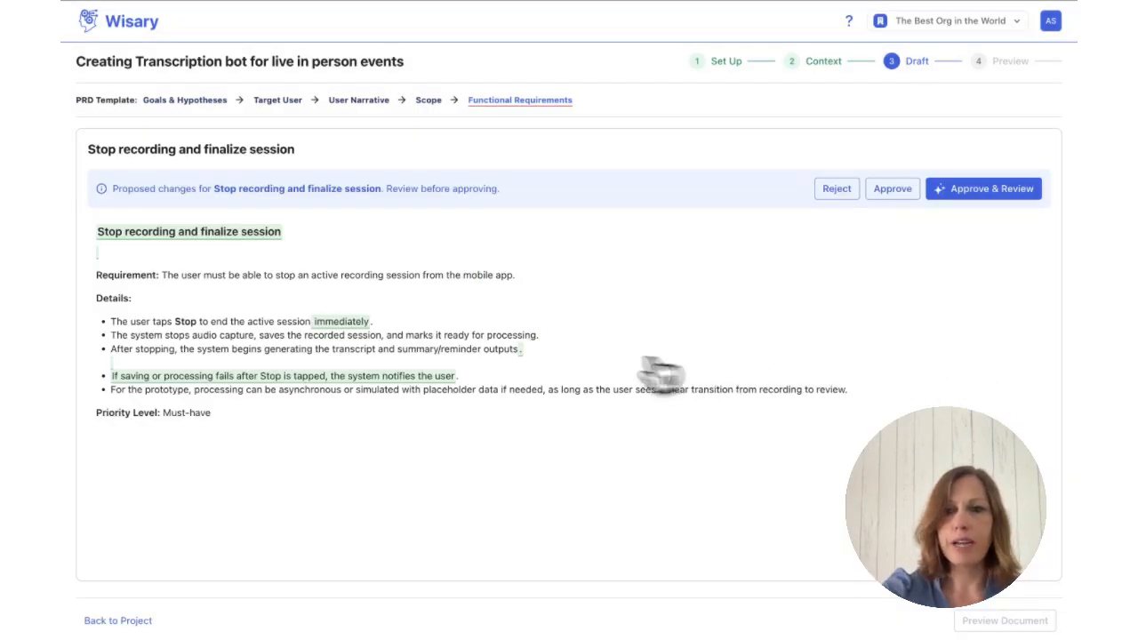
left_click(894, 190)
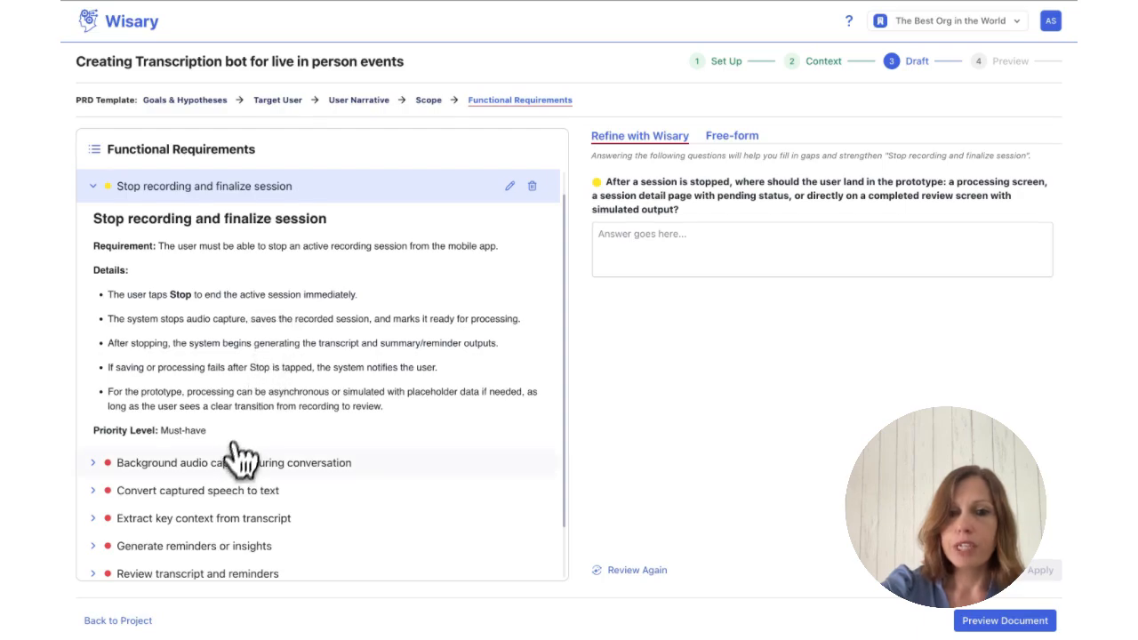
Add a missing functional requirement by answering the identifying-context question with "person name", and review the added requirement's details.
left_click(204, 165)
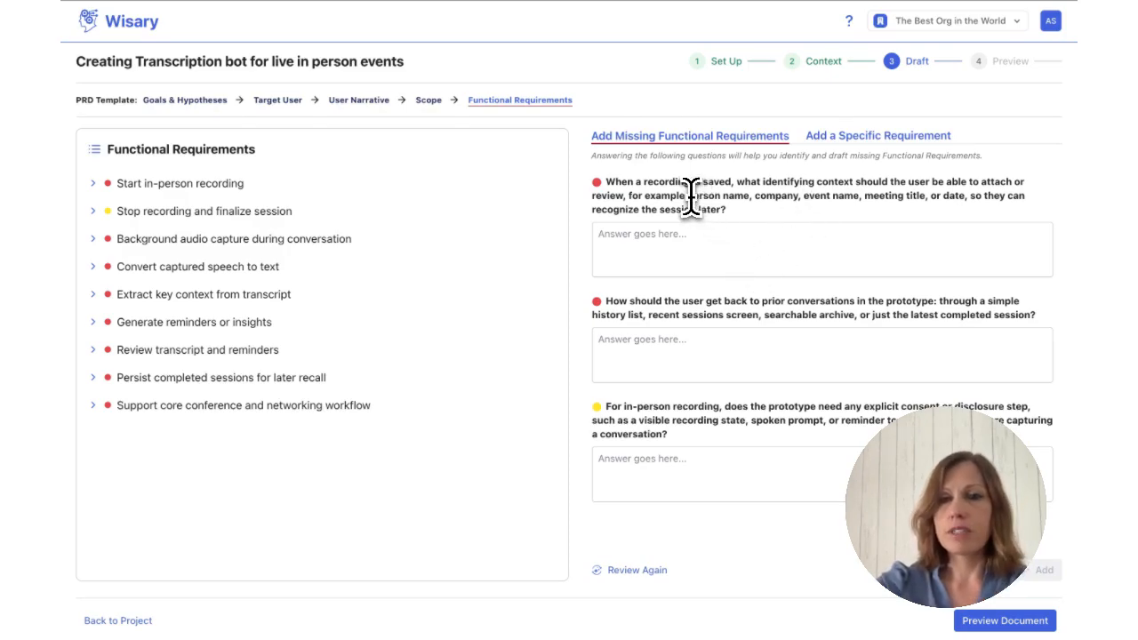
left_click_drag(692, 196, 742, 198)
key("ctrl+c")
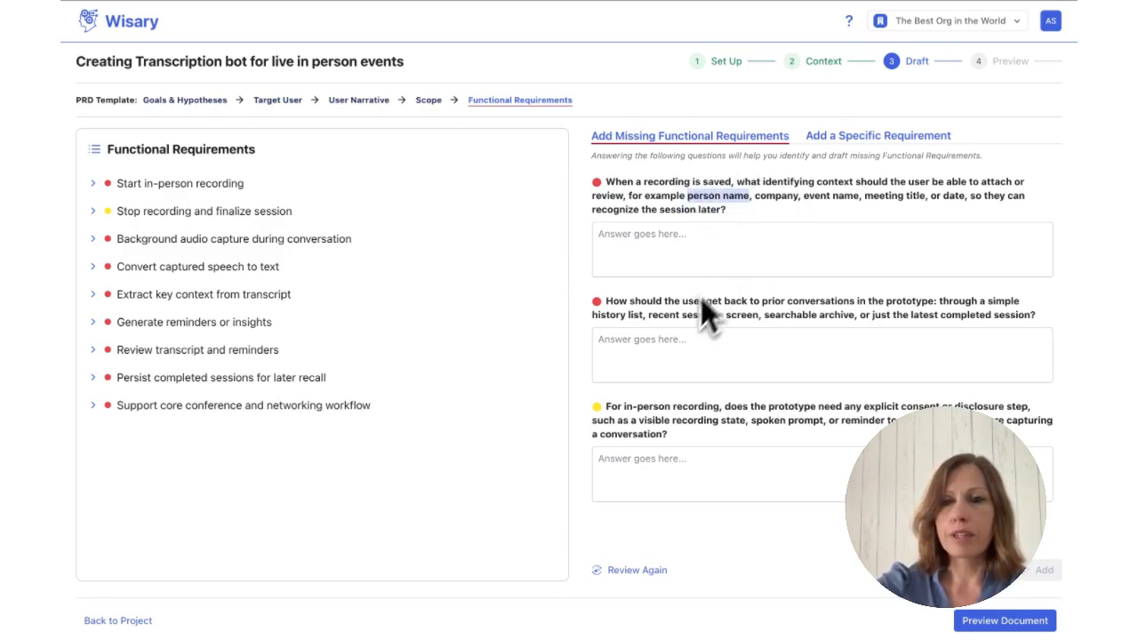
left_click(680, 249)
key("ctrl+v")
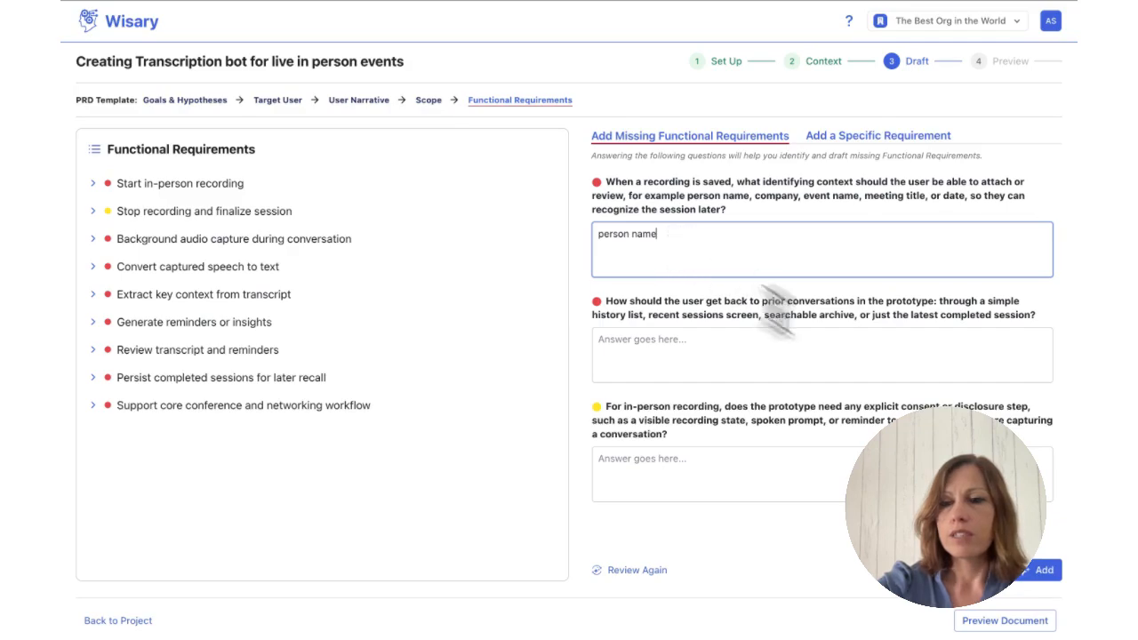
left_click(1044, 572)
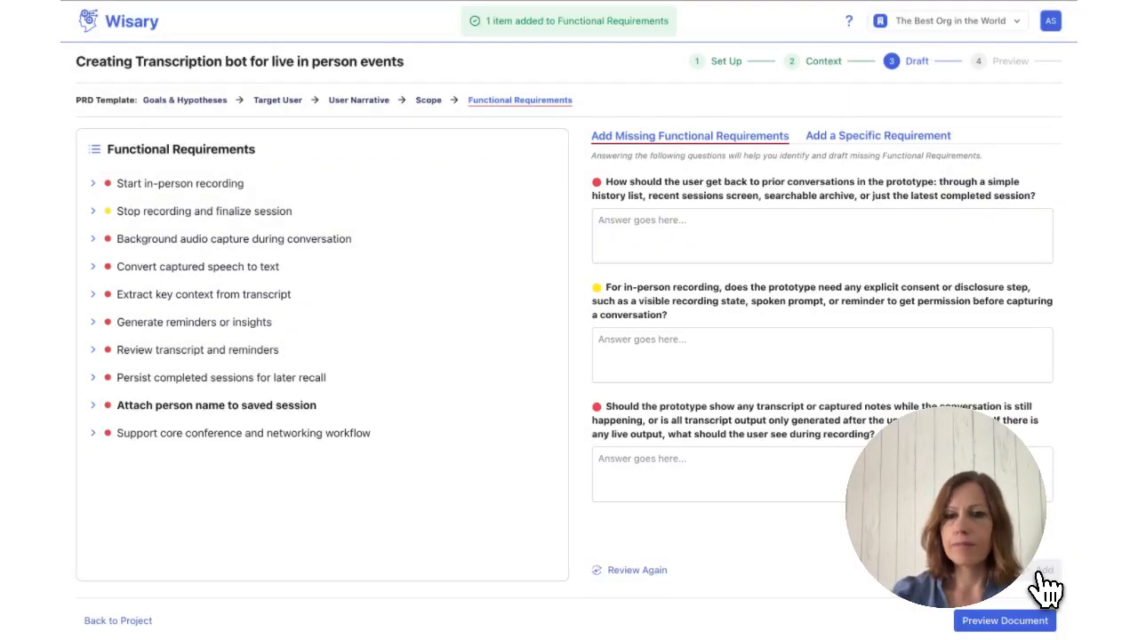
left_click(271, 405)
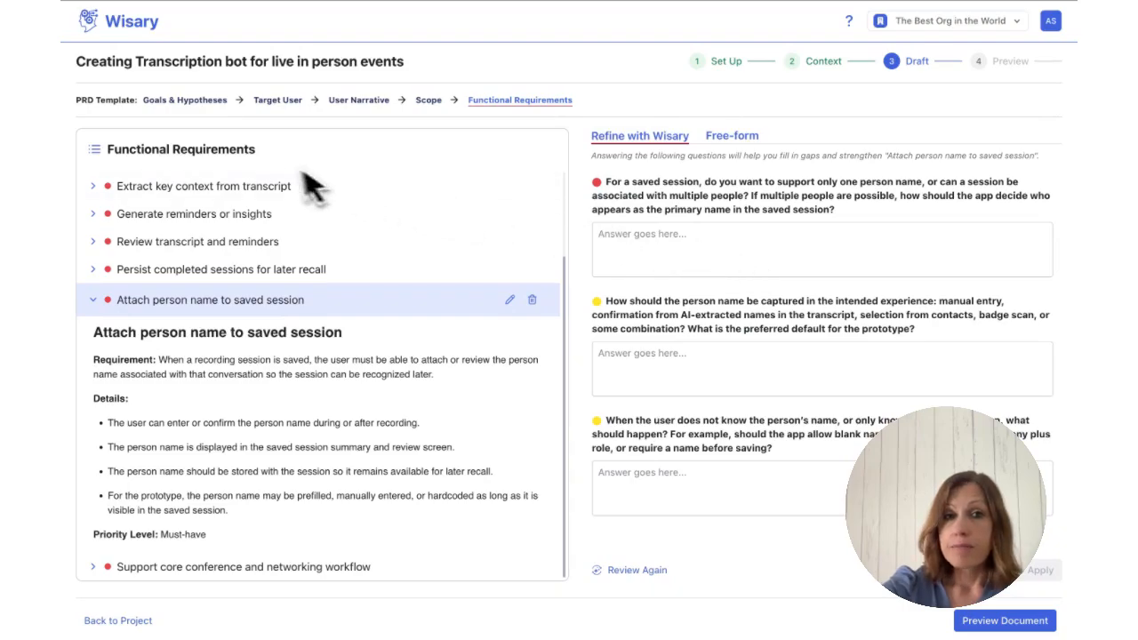
left_click(257, 165)
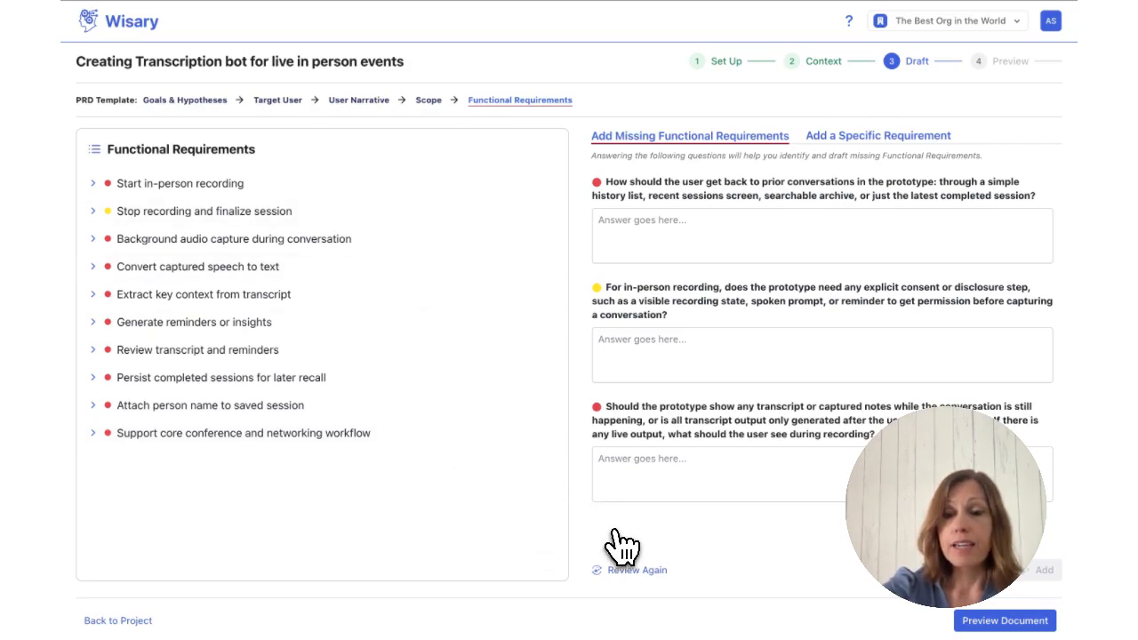
Preview the full document, examine its sections from Goals & Hypotheses through the Functional Requirements, and finish by returning to the project page.
left_click(1036, 621)
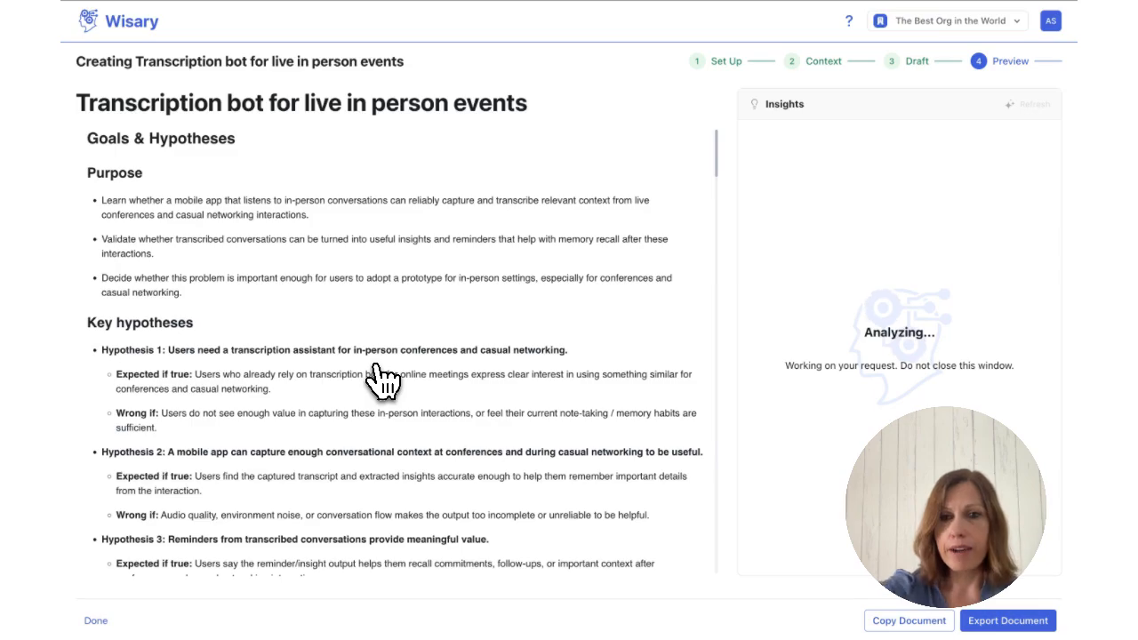
scroll(384, 380, "down", 15)
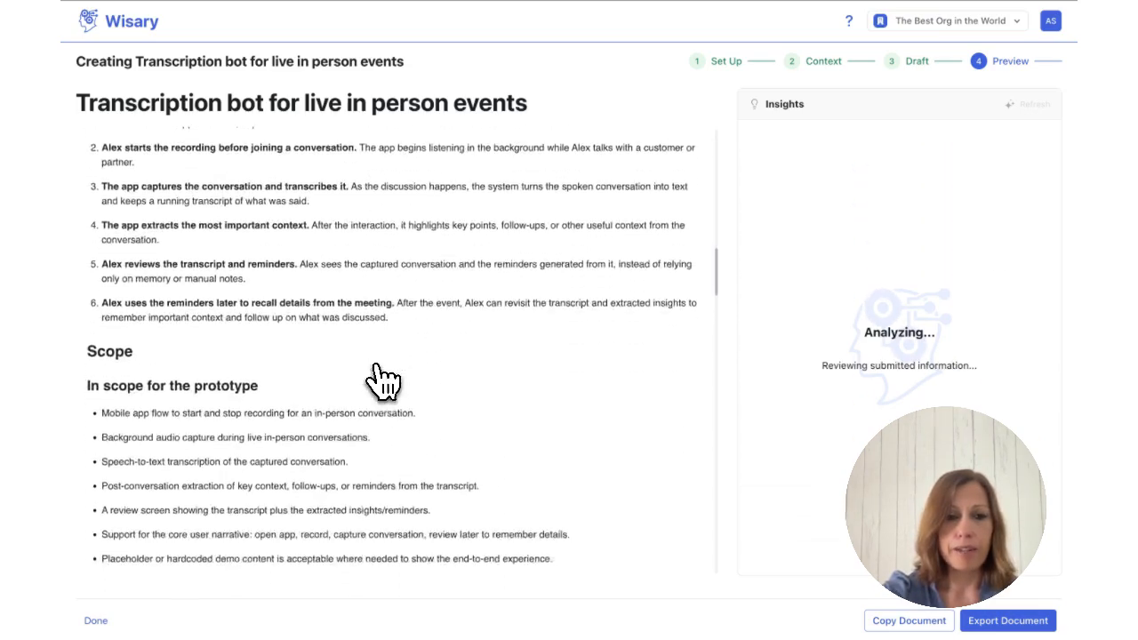
scroll(376, 367, "down", 16)
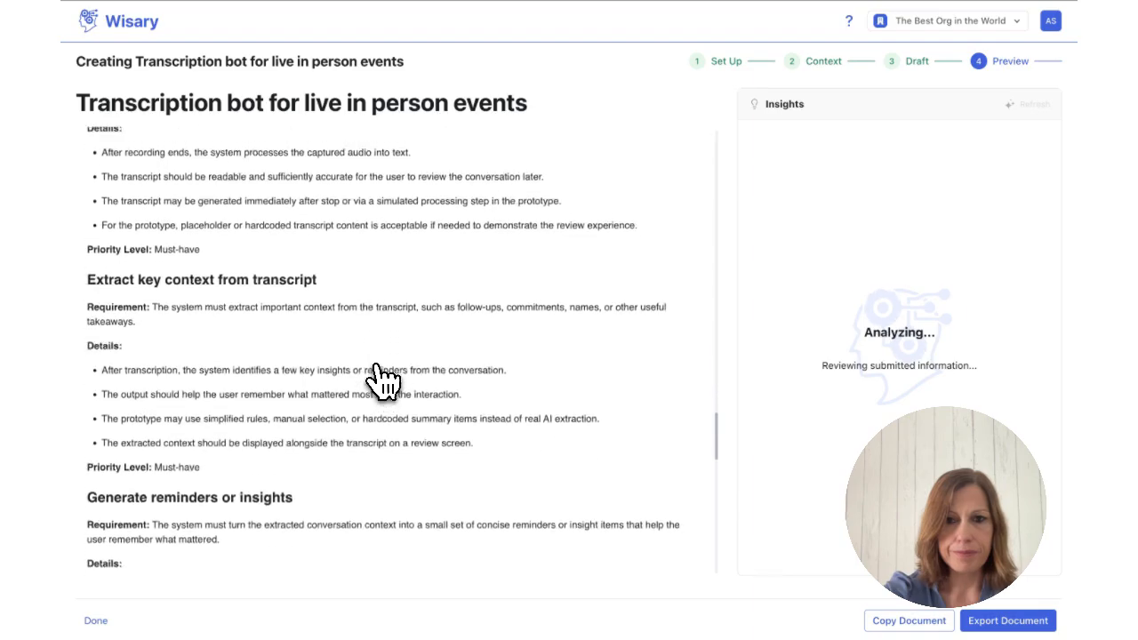
scroll(376, 366, "up", 20)
scroll(382, 378, "up", 10)
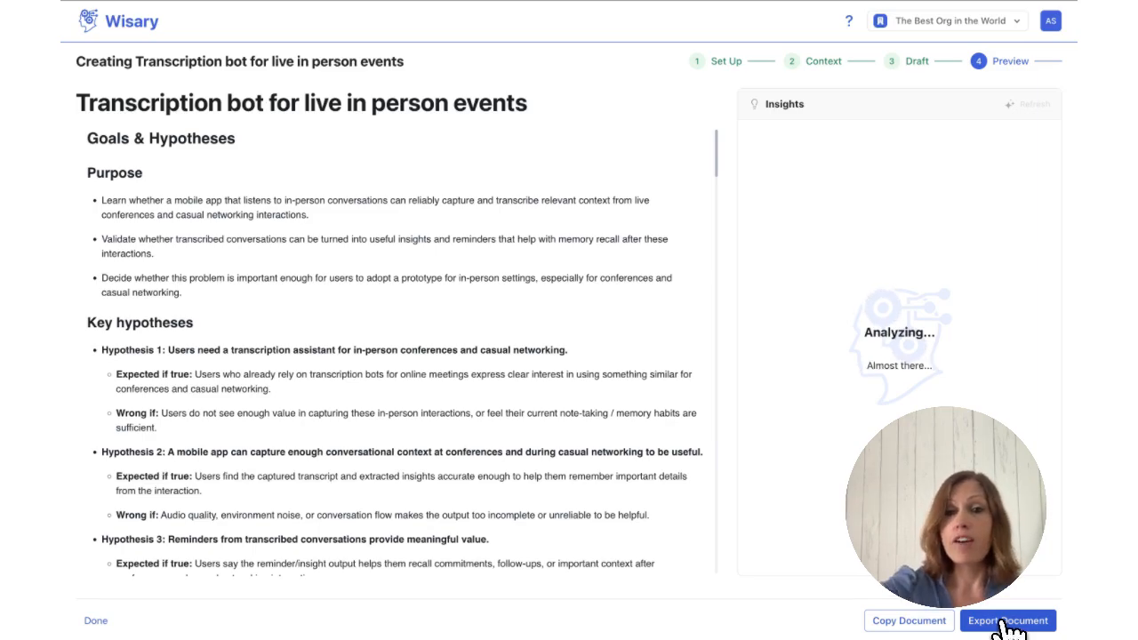
scroll(380, 501, "down", 15)
scroll(375, 501, "down", 15)
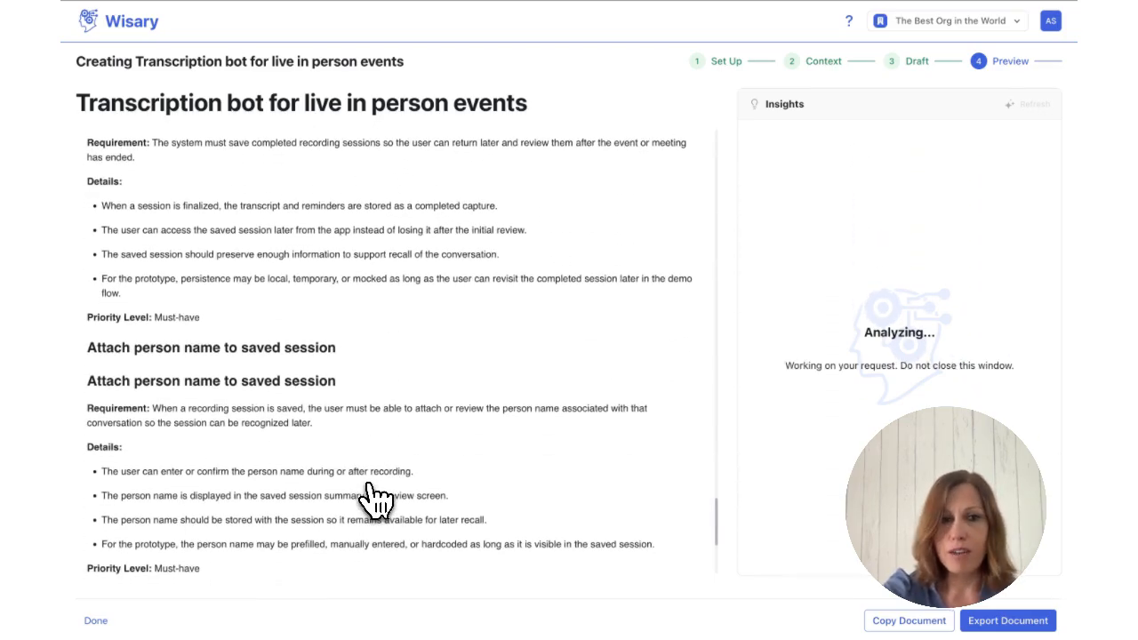
scroll(375, 501, "down", 3)
scroll(375, 501, "up", 15)
scroll(375, 500, "up", 5)
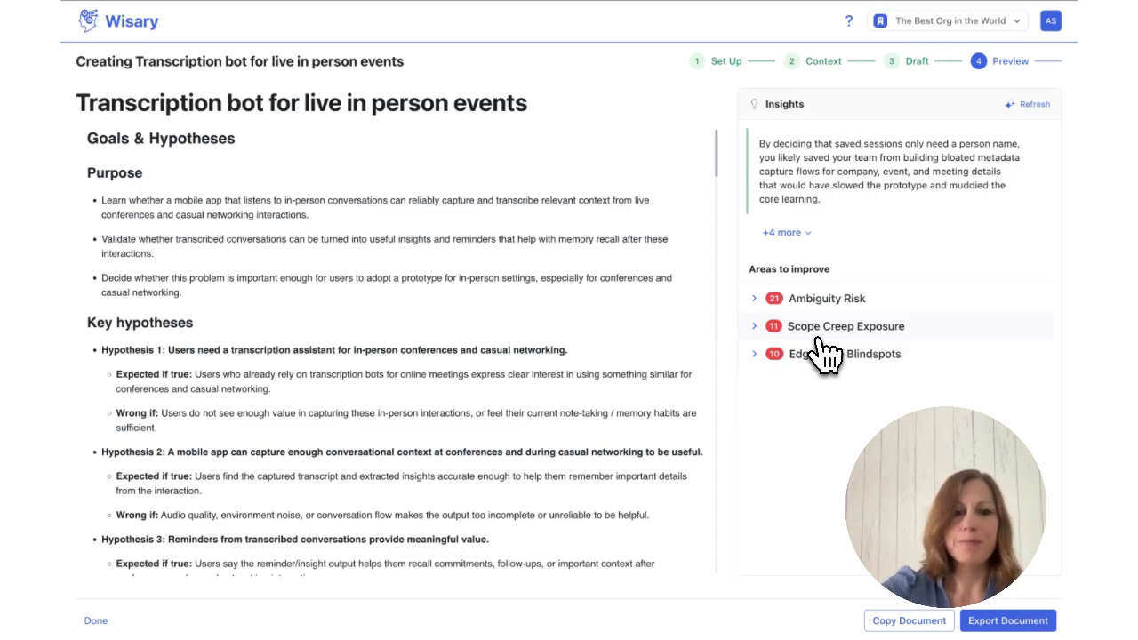
left_click(96, 621)
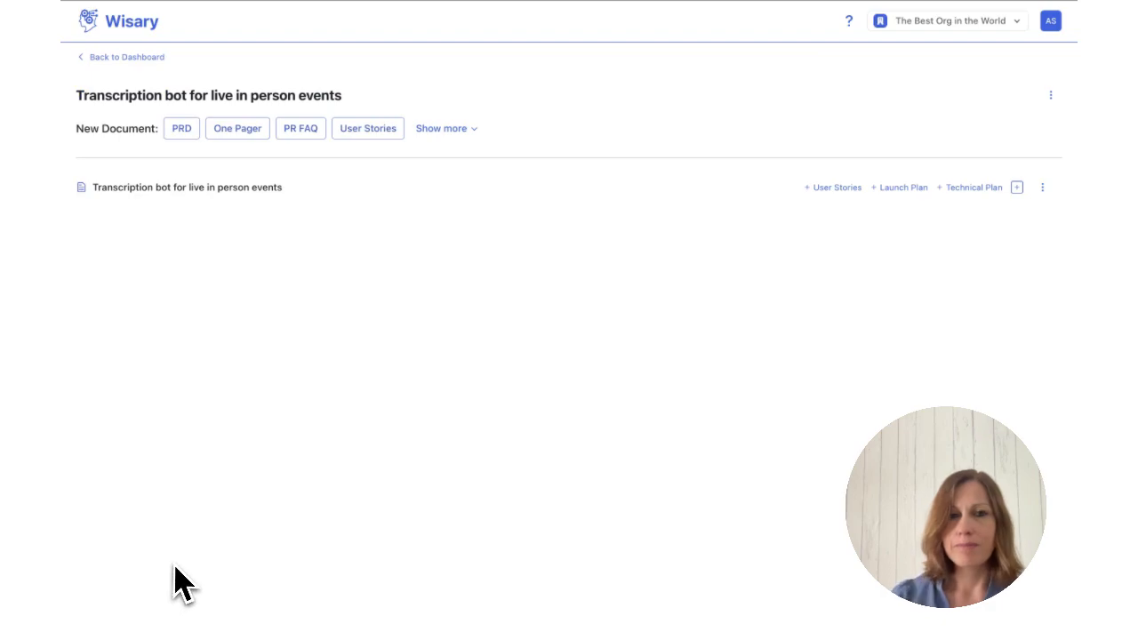